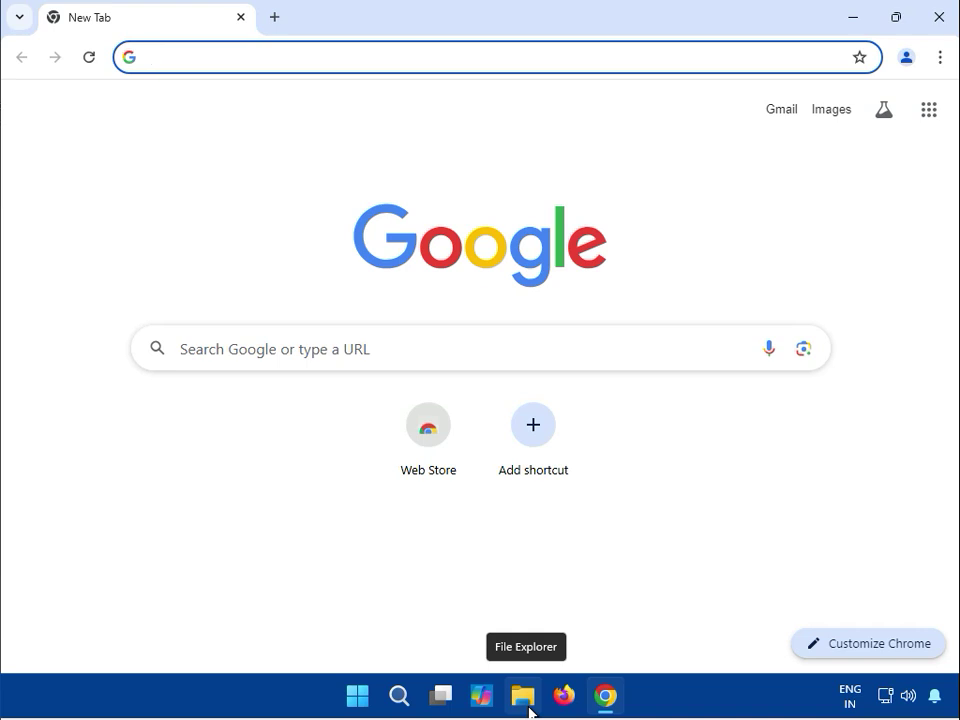
# - Search Google for 'hp' from the Chrome home page
pyautogui.click(296, 342)
pyautogui.click(289, 394)
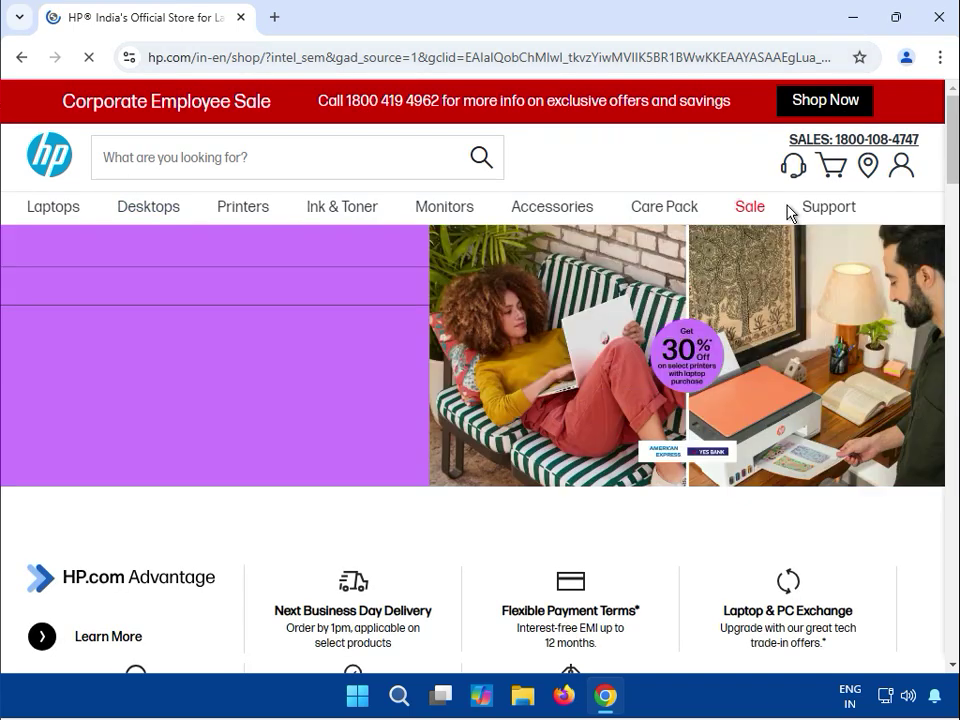
pyautogui.moveTo(828, 206)
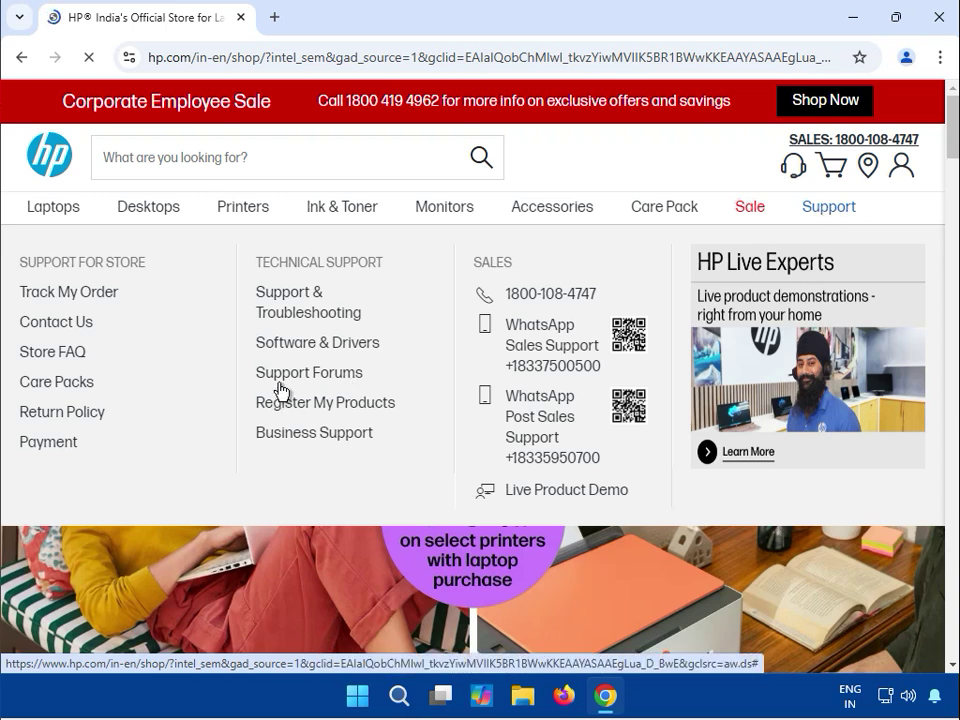
# - On HP Software & Drivers, choose Printer and enter 'hp smart tank 5' in the product search
pyautogui.click(319, 347)
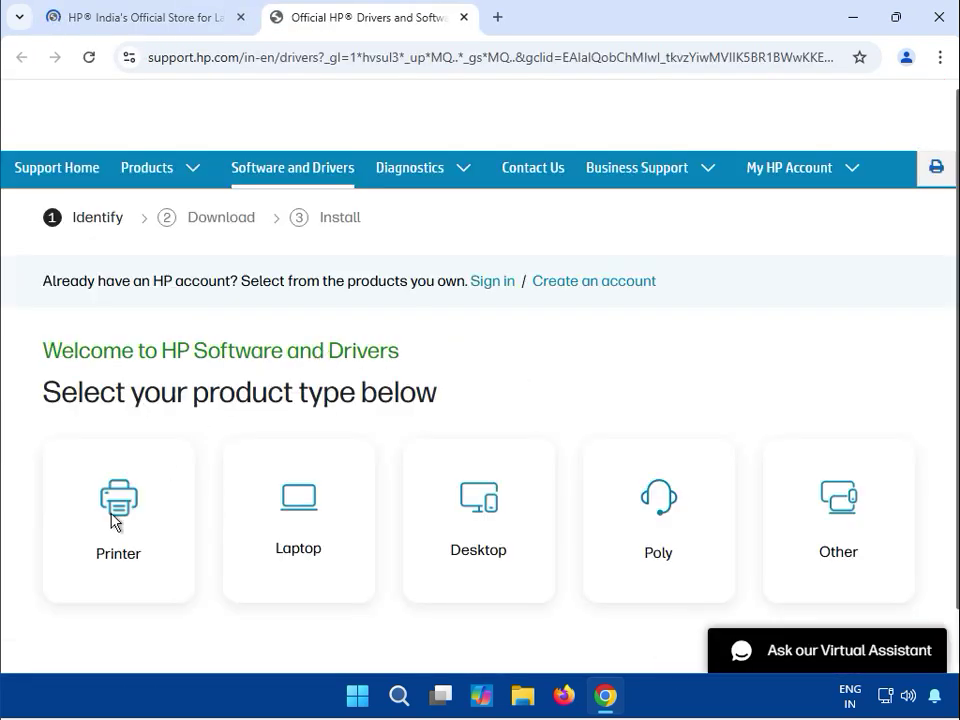
pyautogui.click(126, 524)
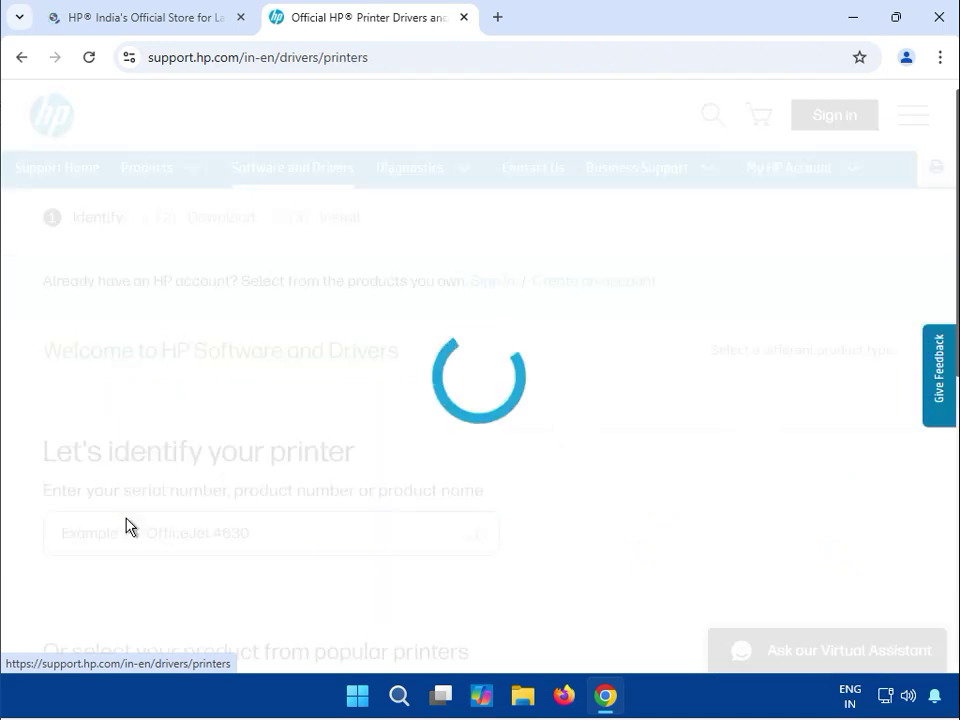
pyautogui.scroll(-1, 332, 513)
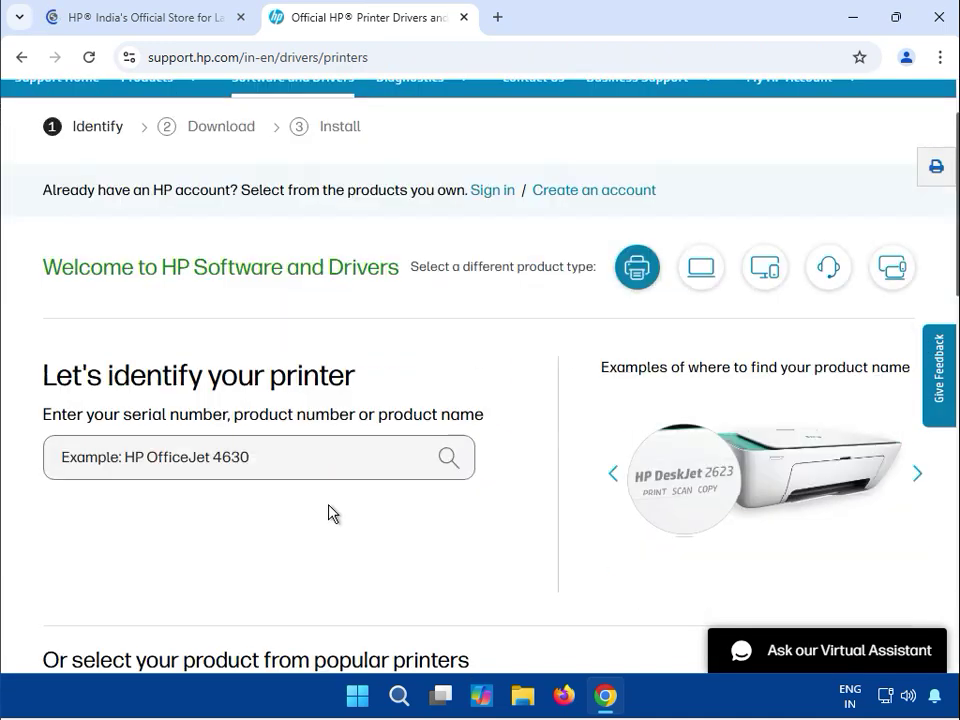
pyautogui.click(193, 460)
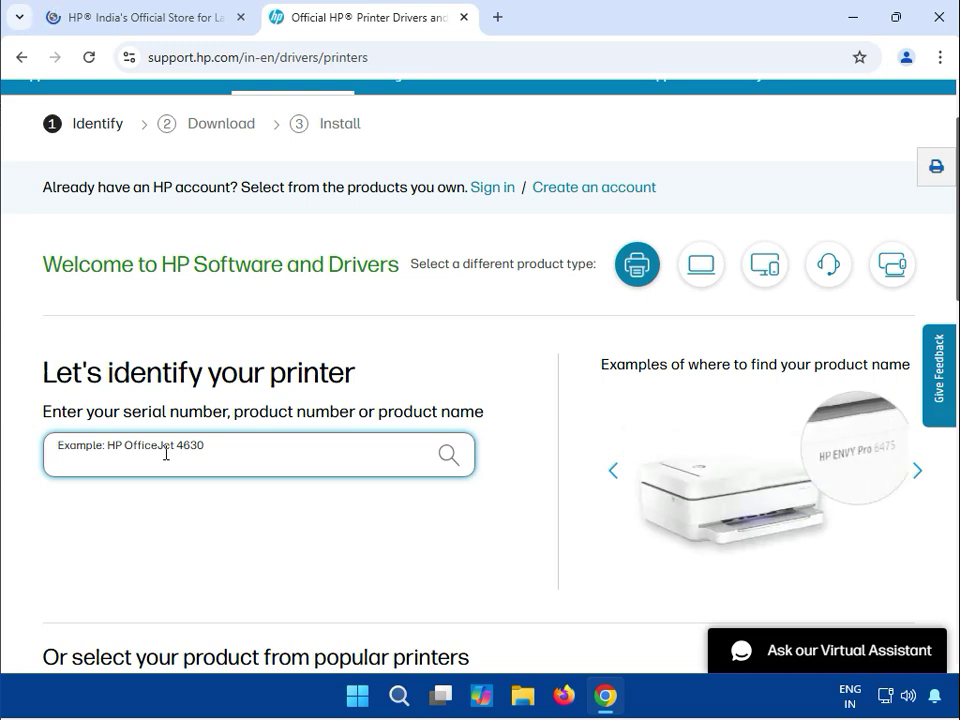
pyautogui.write('hp smar')
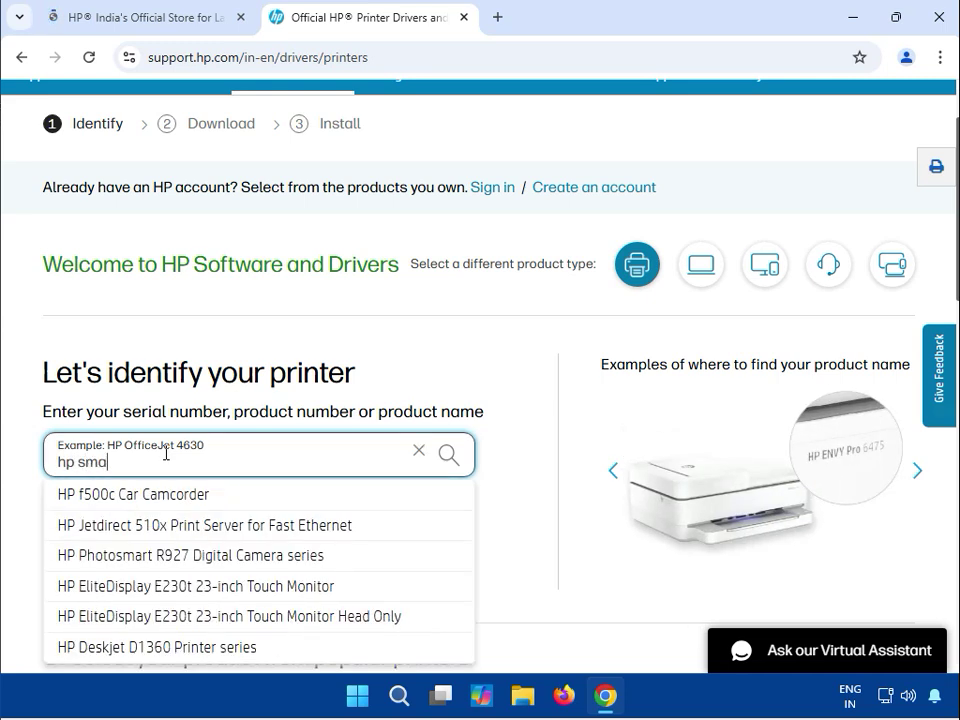
pyautogui.write('t tan')
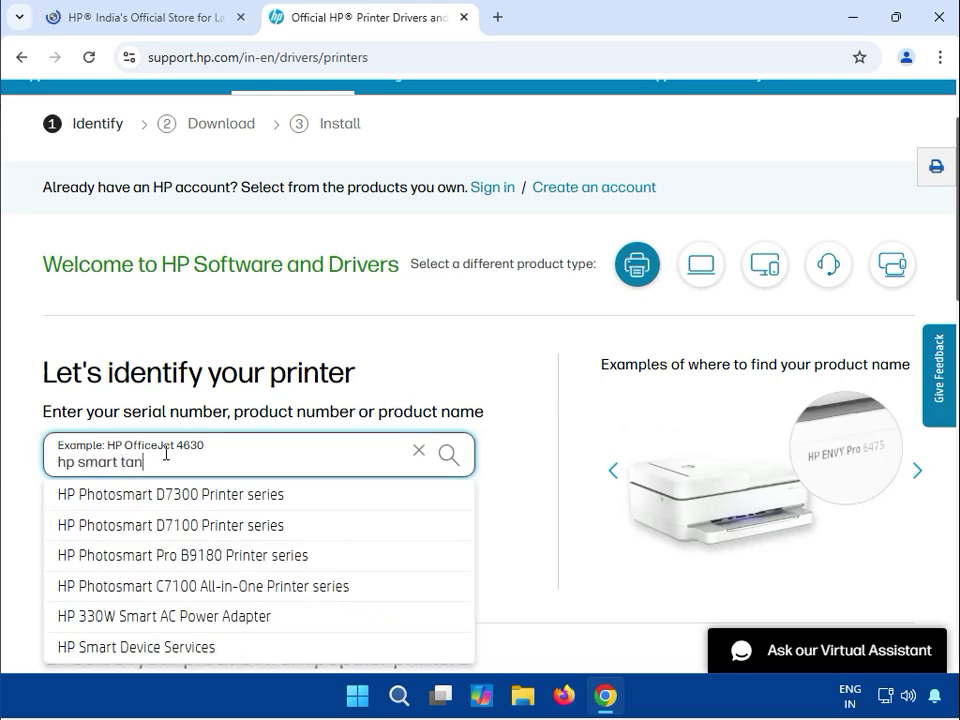
pyautogui.write('k')
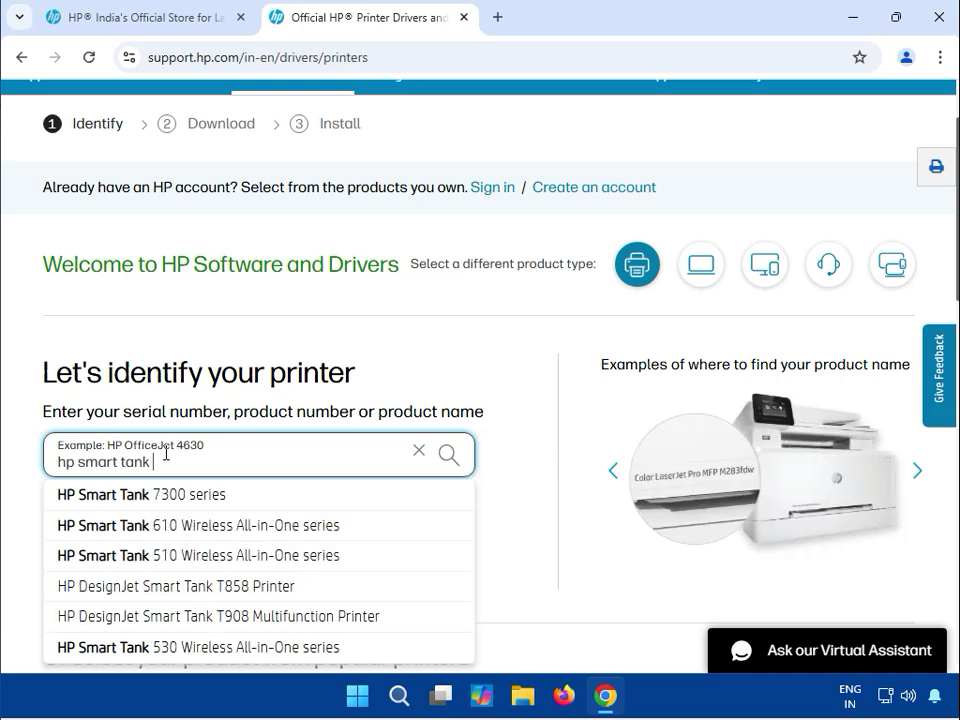
pyautogui.write(' 525')
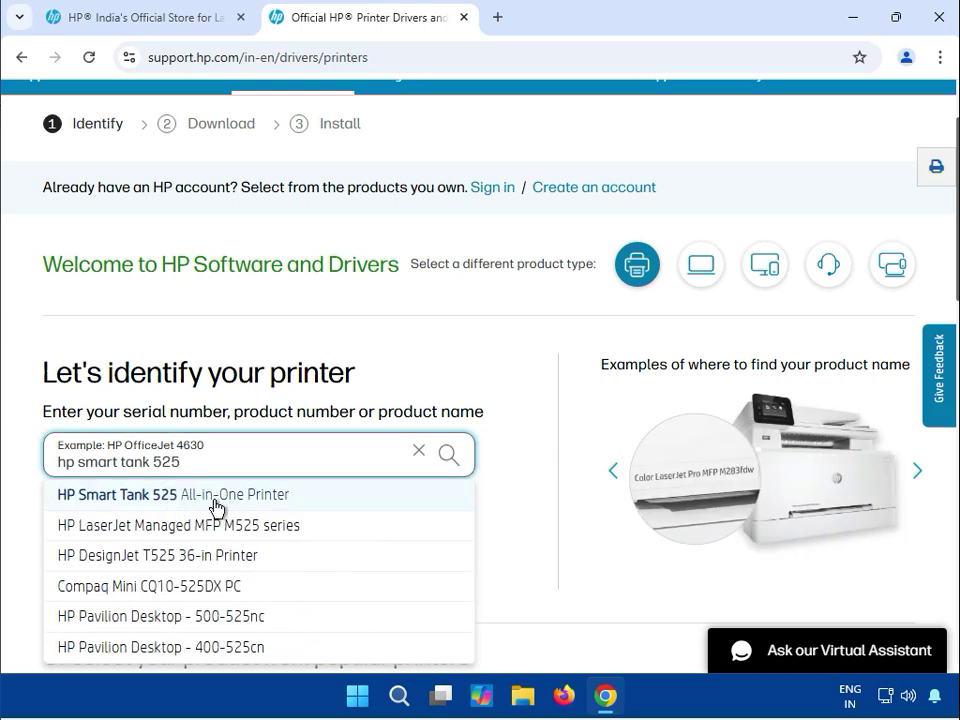
# - Select the HP Smart Tank 525 All-in-One Printer and set the operating system to Windows 11
pyautogui.click(215, 500)
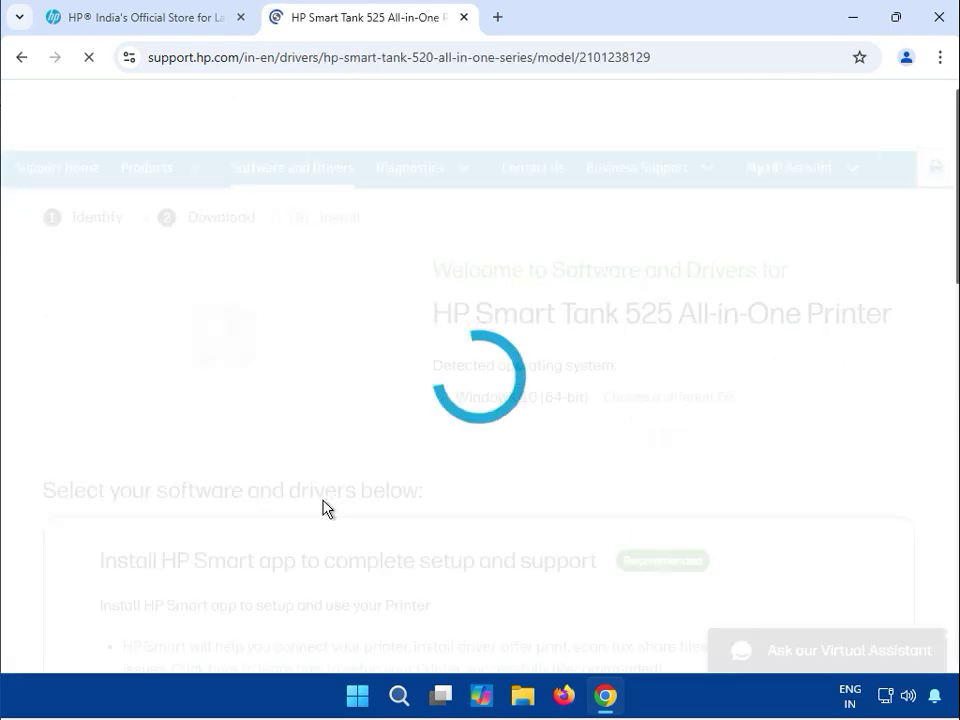
pyautogui.click(668, 424)
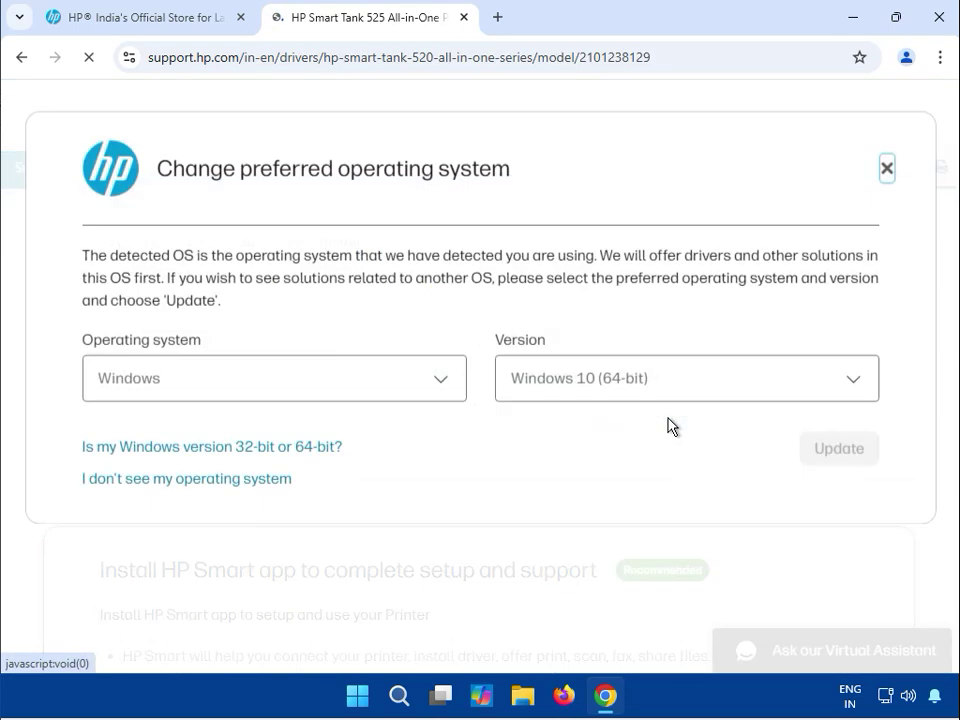
pyautogui.click(597, 413)
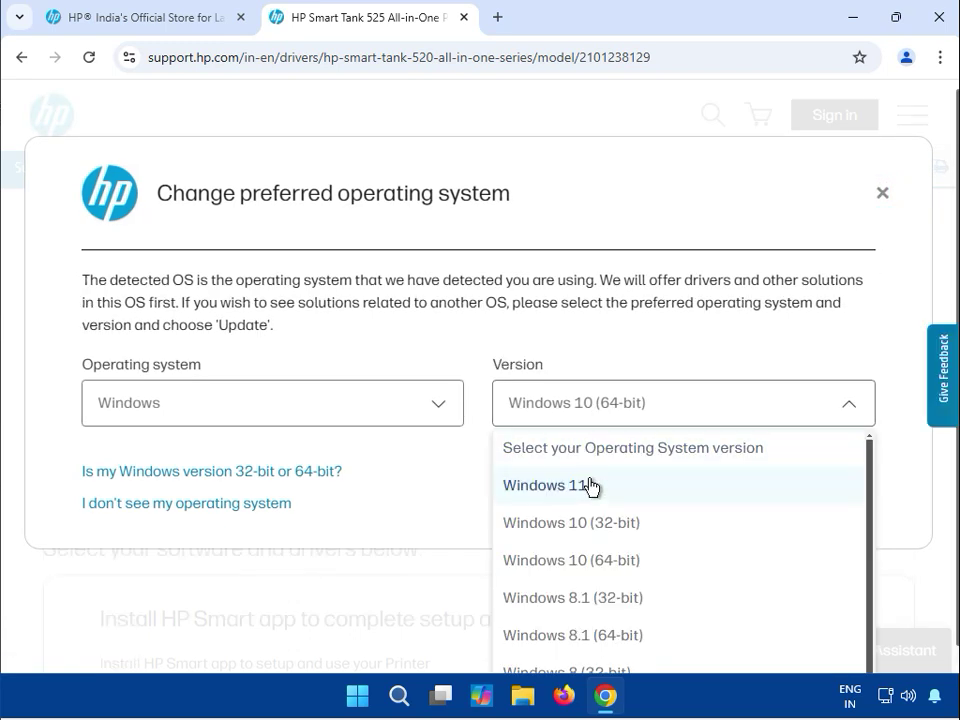
pyautogui.scroll(-2, 590, 487)
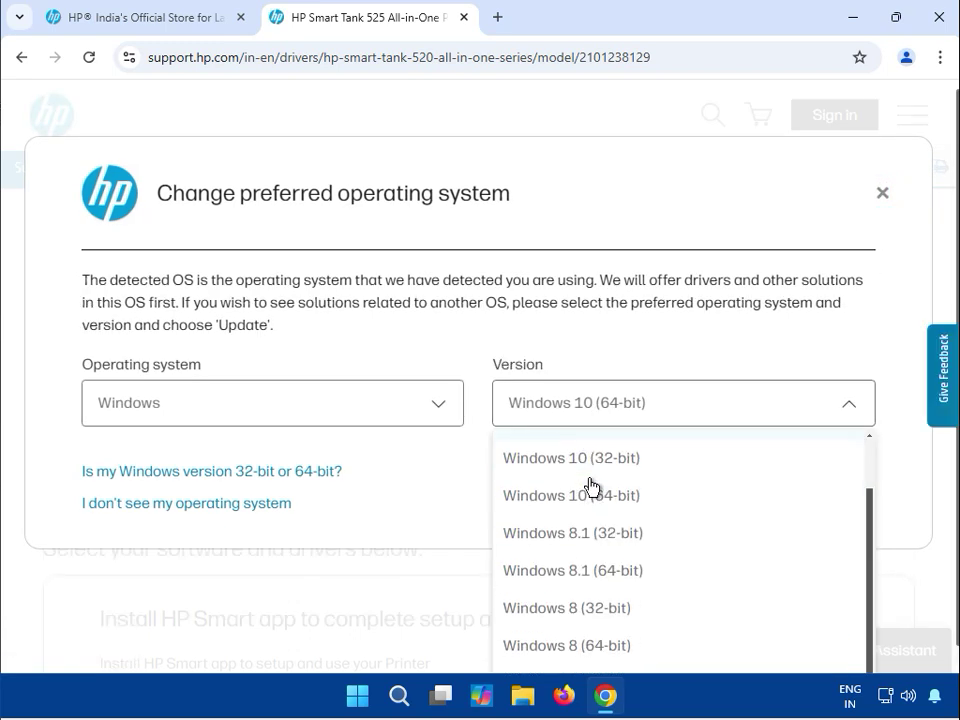
pyautogui.scroll(-1, 591, 510)
pyautogui.scroll(2, 588, 521)
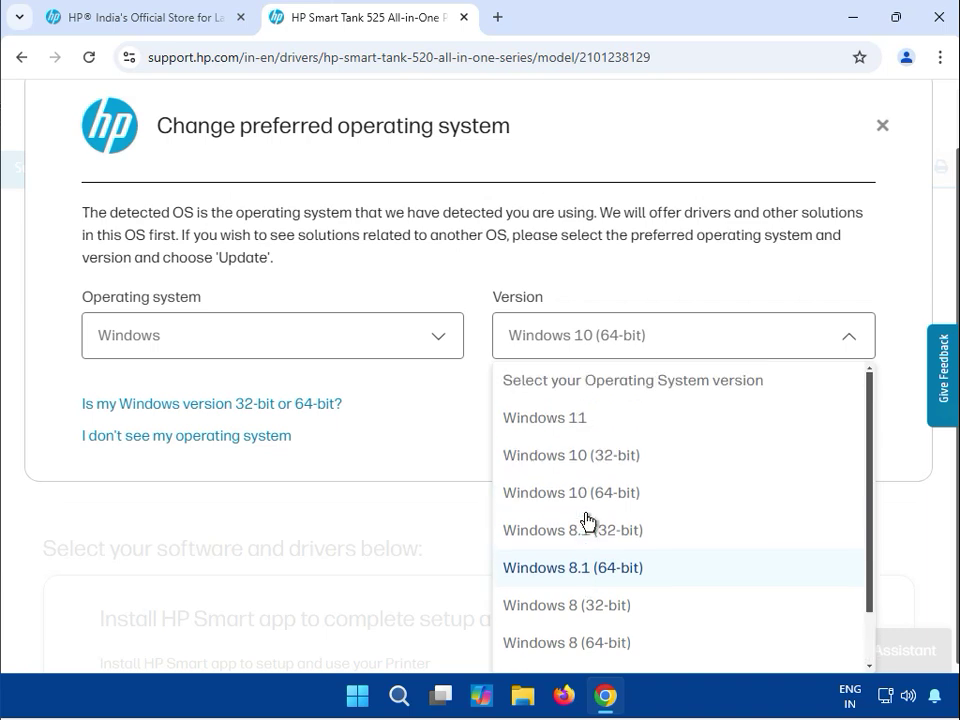
pyautogui.click(567, 432)
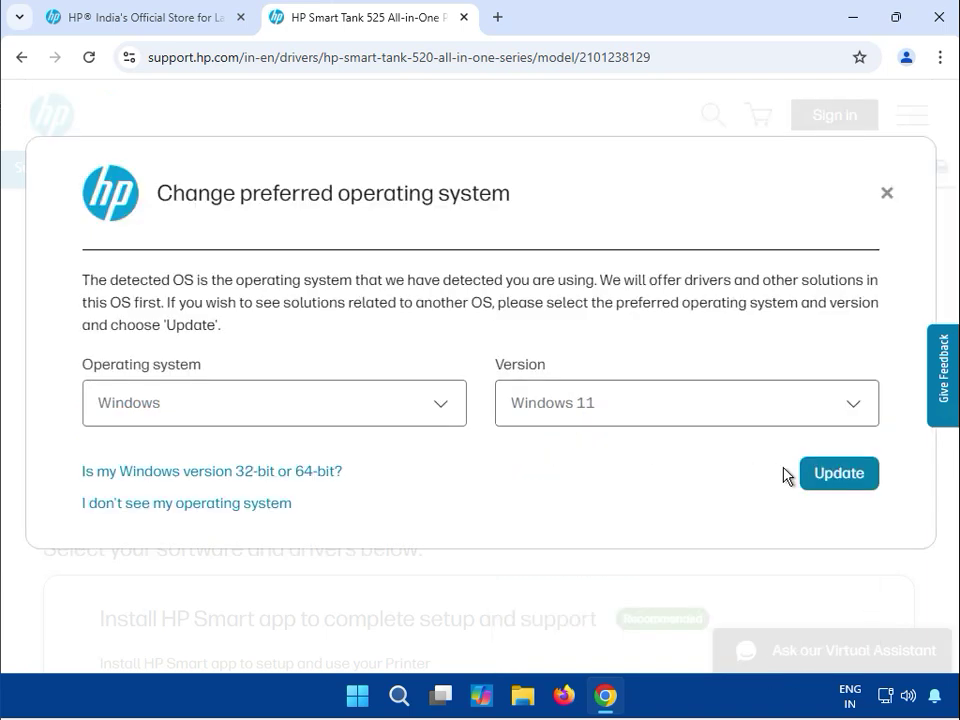
pyautogui.click(814, 476)
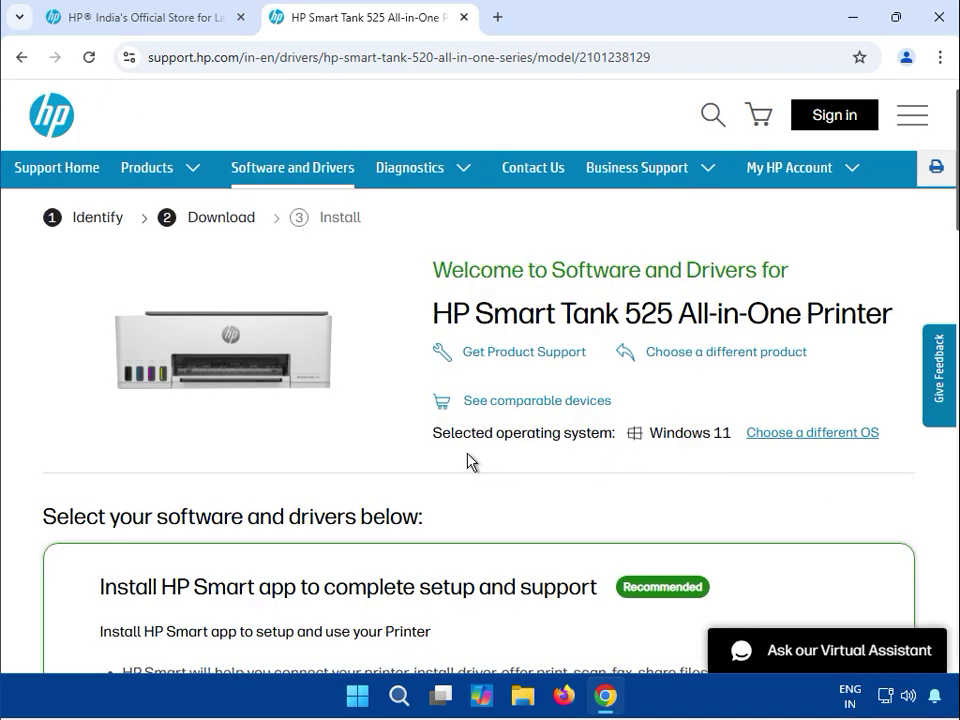
# - Scroll to All software and drivers and collapse the Installation Software and Driver section
pyautogui.scroll(-4, 467, 456)
pyautogui.scroll(-2, 466, 452)
pyautogui.scroll(2, 466, 452)
pyautogui.scroll(4, 466, 452)
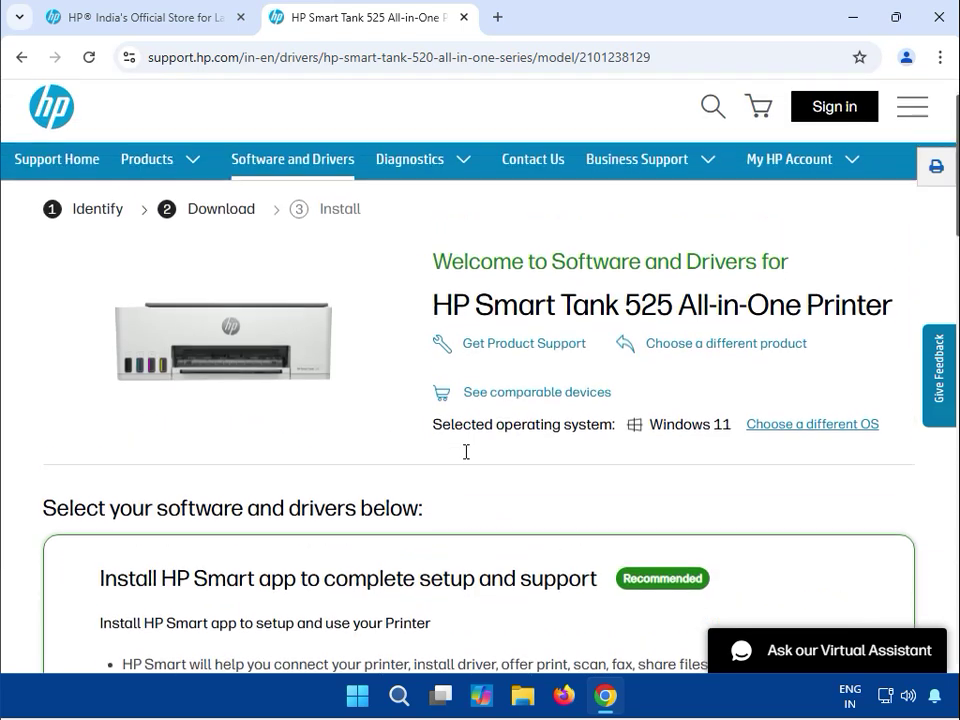
pyautogui.scroll(-4, 465, 450)
pyautogui.scroll(-1, 467, 458)
pyautogui.scroll(-1, 466, 459)
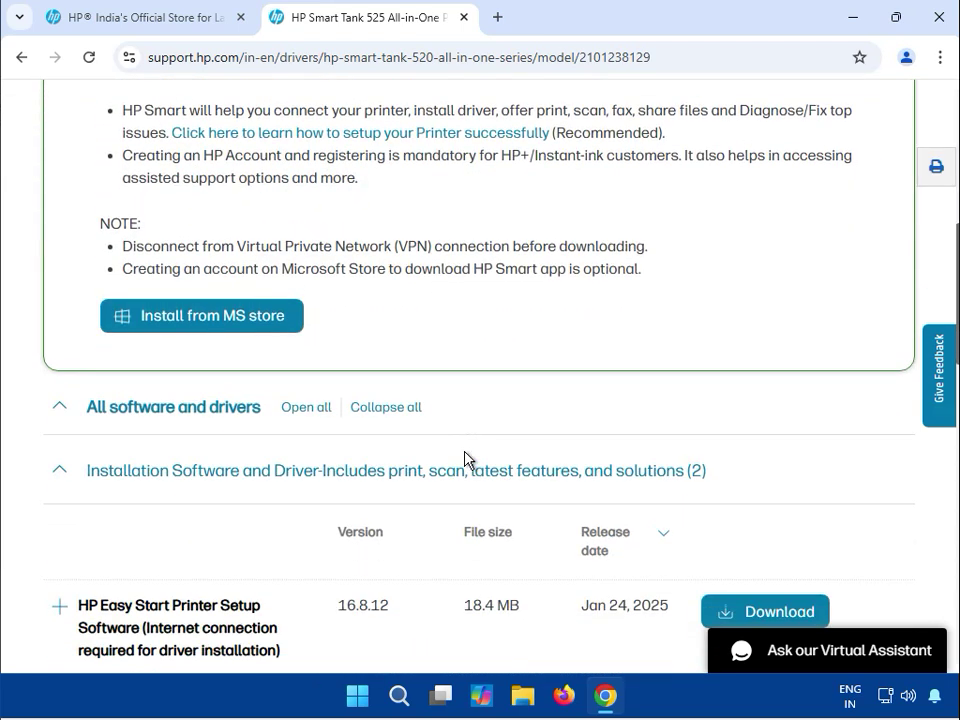
pyautogui.scroll(-1, 465, 460)
pyautogui.scroll(-1, 466, 461)
pyautogui.scroll(-1, 466, 455)
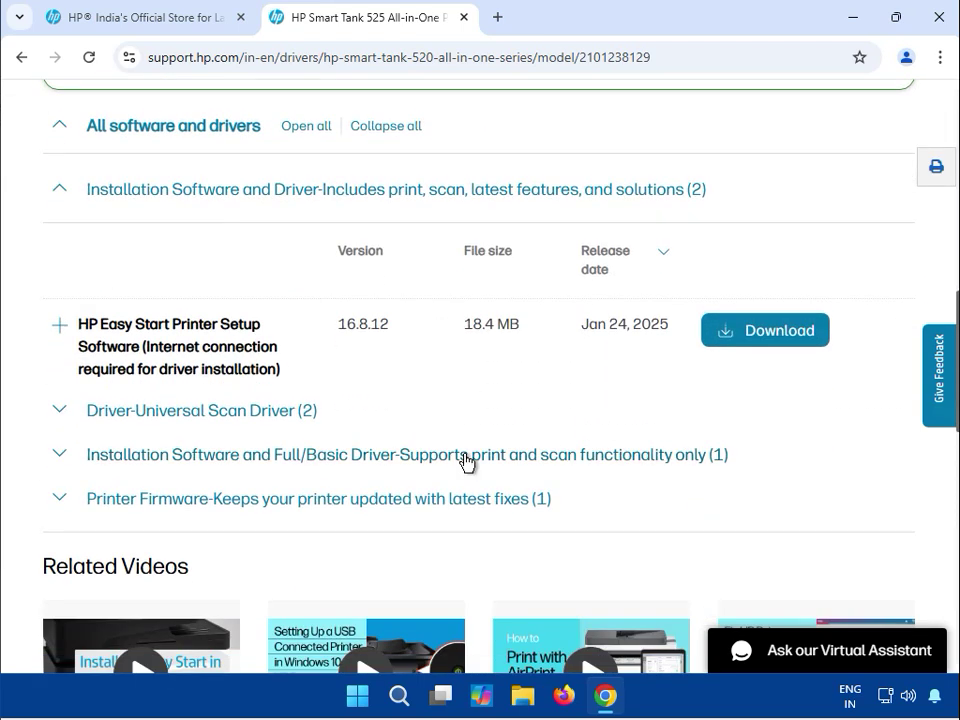
pyautogui.scroll(1, 467, 460)
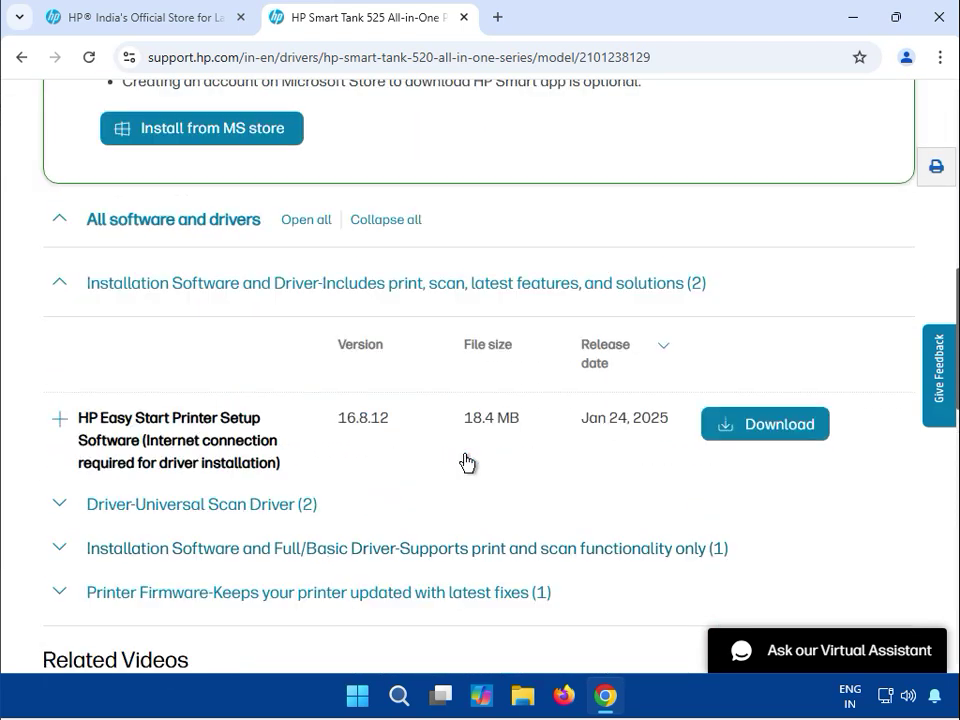
pyautogui.click(58, 290)
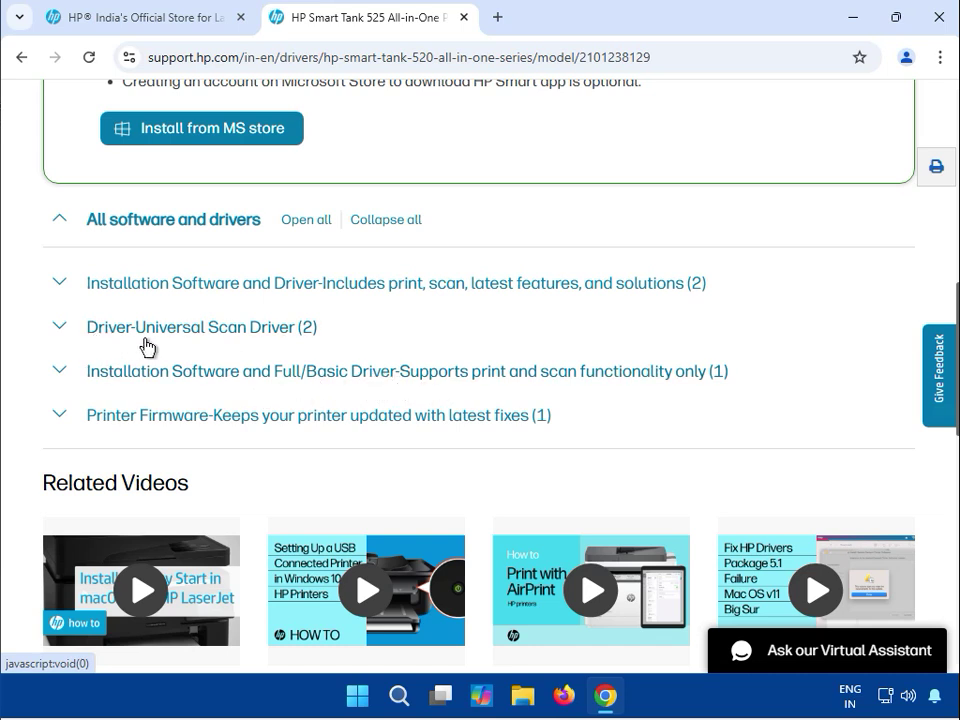
# - Compare the Universal Scan Driver with HP Easy Start, then collapse both sections
pyautogui.click(62, 328)
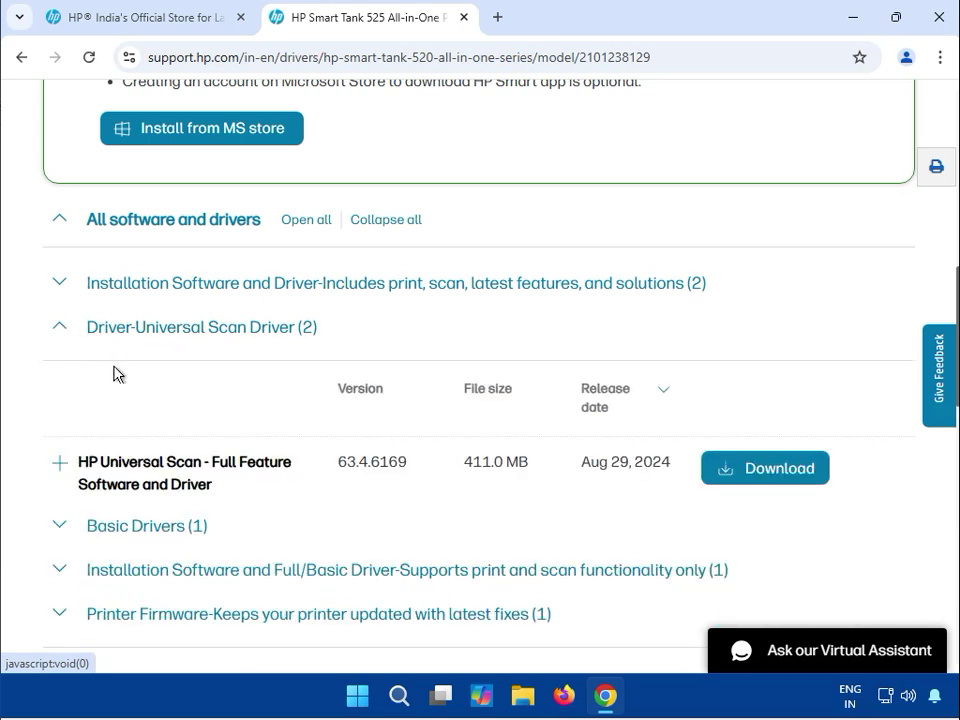
pyautogui.moveTo(138, 462); pyautogui.dragTo(212, 483)
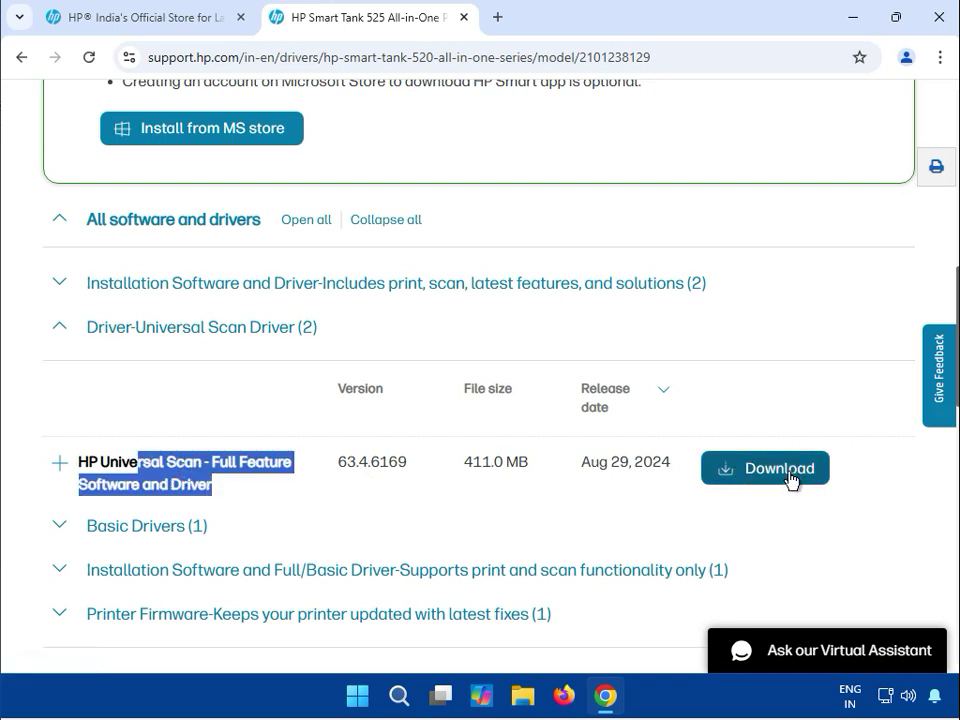
pyautogui.click(60, 288)
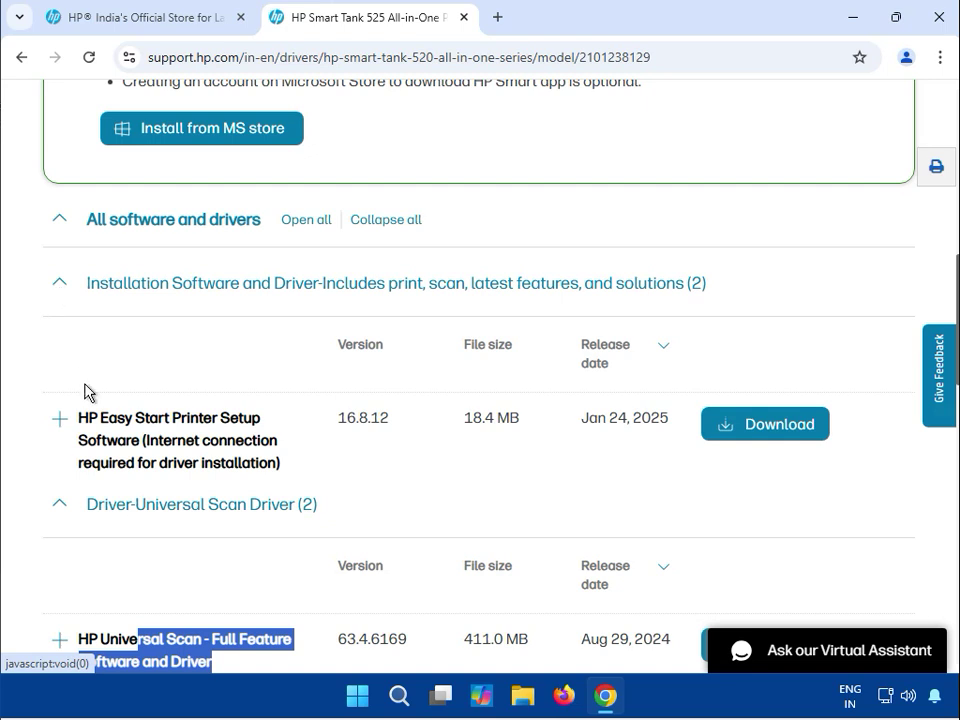
pyautogui.moveTo(85, 415); pyautogui.dragTo(160, 417)
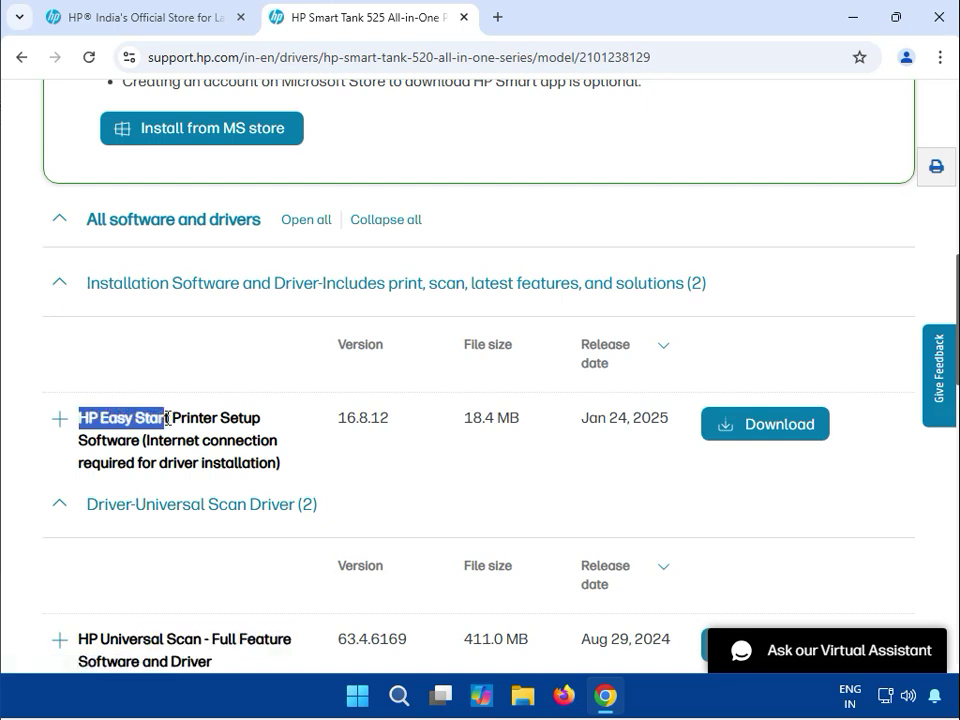
pyautogui.click(56, 288)
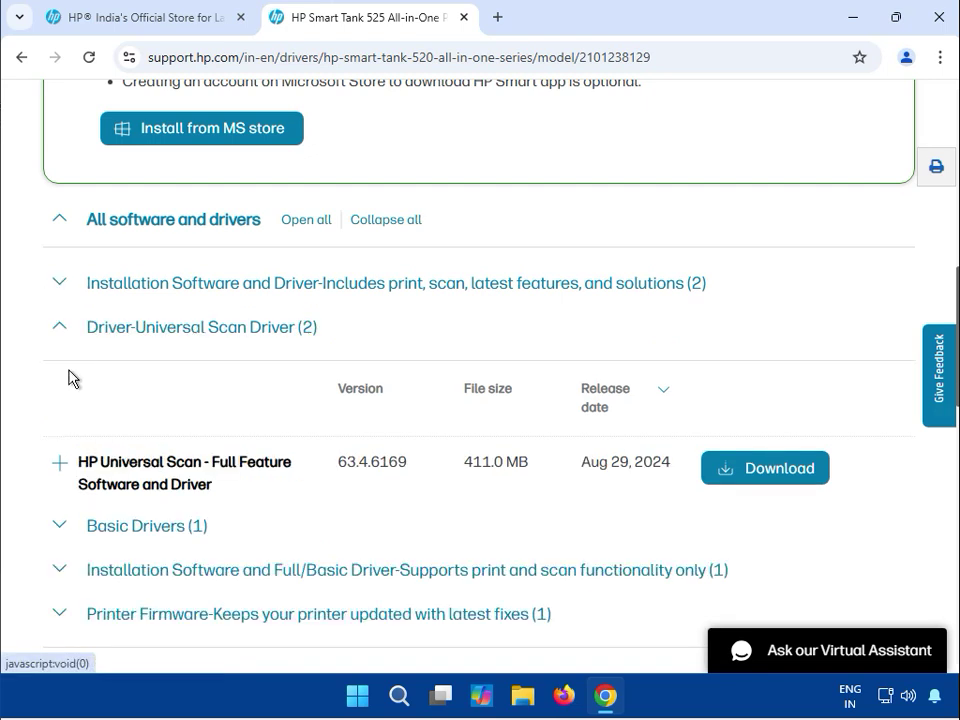
pyautogui.click(60, 330)
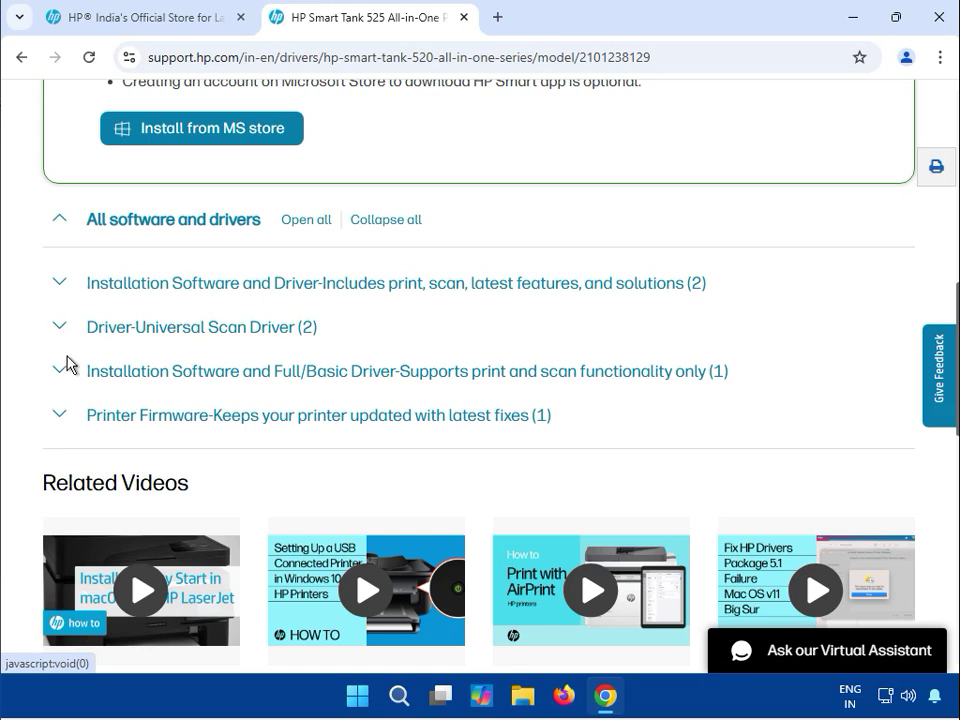
# - Download the Smart Tank 520-540 EasyStart offline setup software (331 MB) and check its progress
pyautogui.click(62, 374)
pyautogui.scroll(-1, 296, 485)
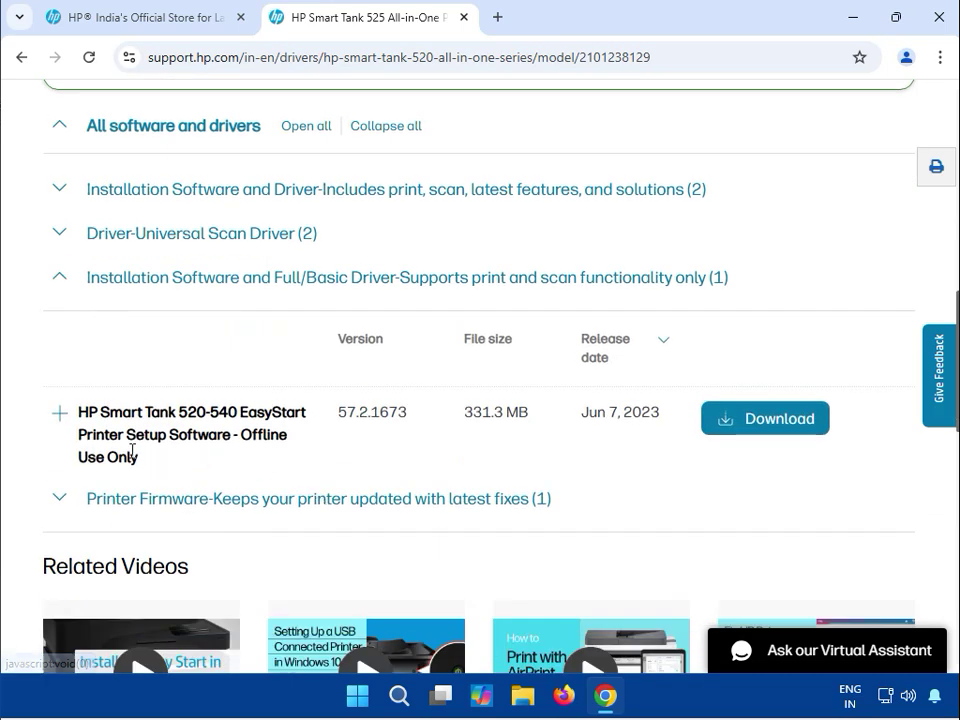
pyautogui.moveTo(139, 457); pyautogui.dragTo(79, 410)
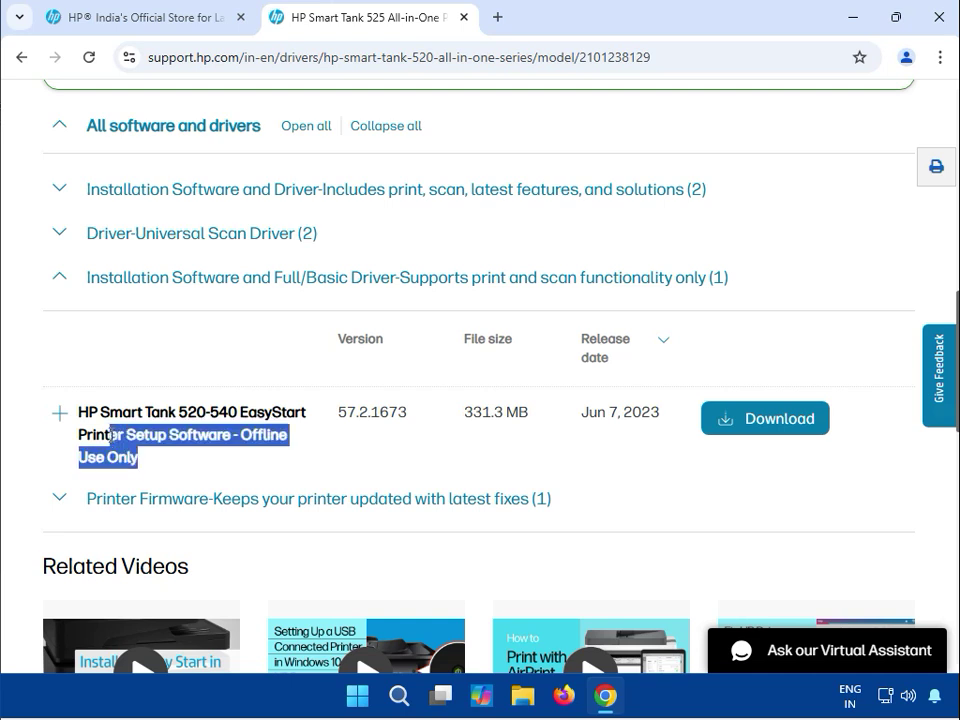
pyautogui.click(783, 427)
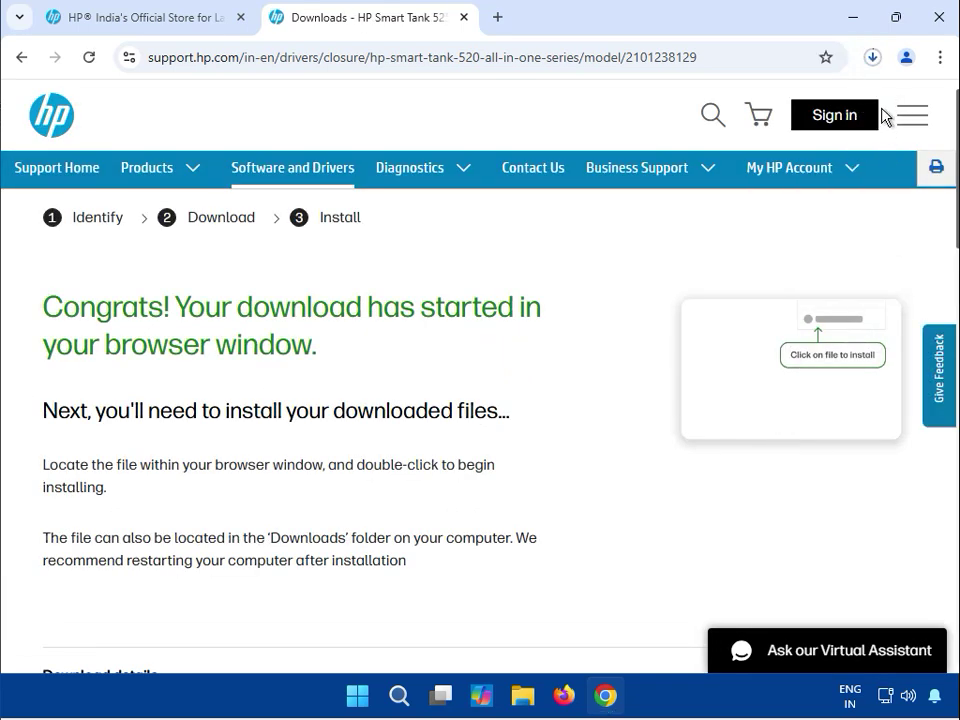
pyautogui.click(872, 58)
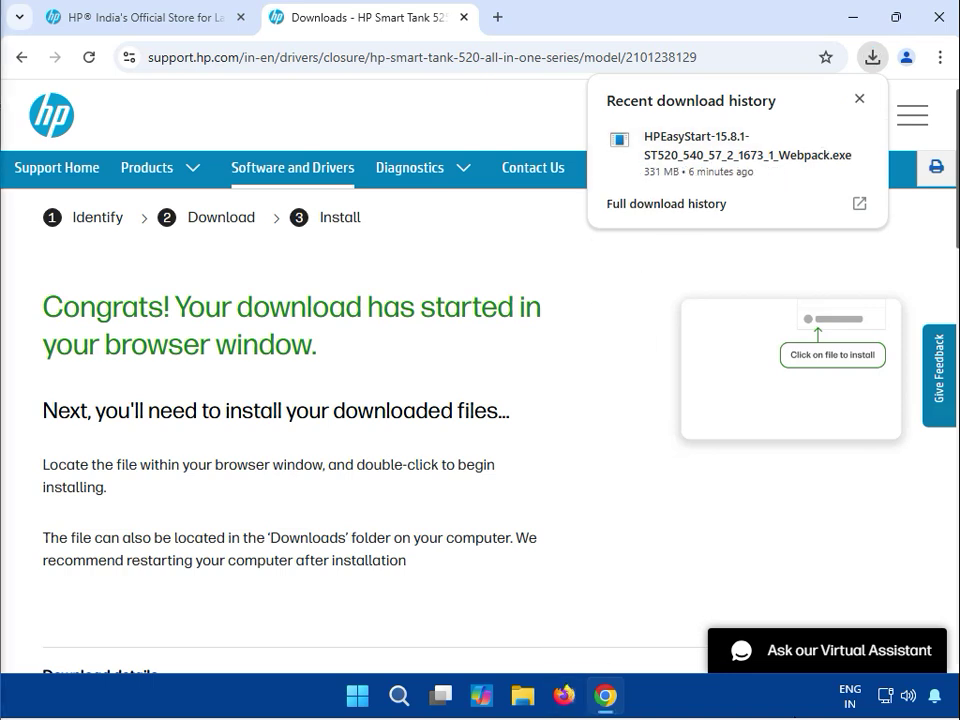
pyautogui.moveTo(730, 152)
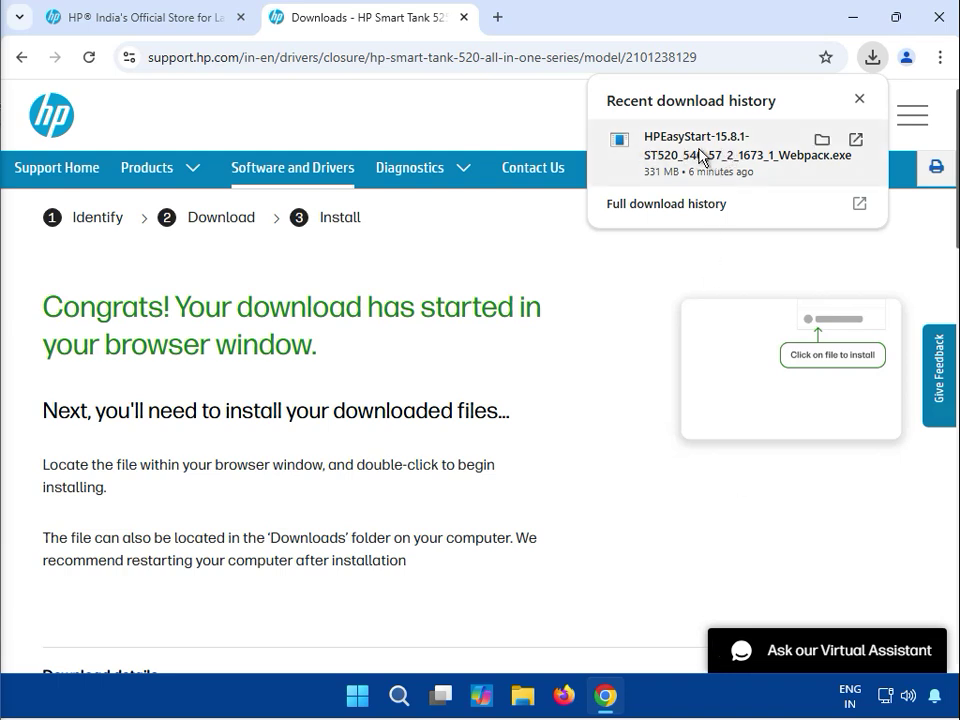
# - Run the downloaded HPEasyStart .exe from Chrome's downloads so it starts extracting files
pyautogui.click(699, 157)
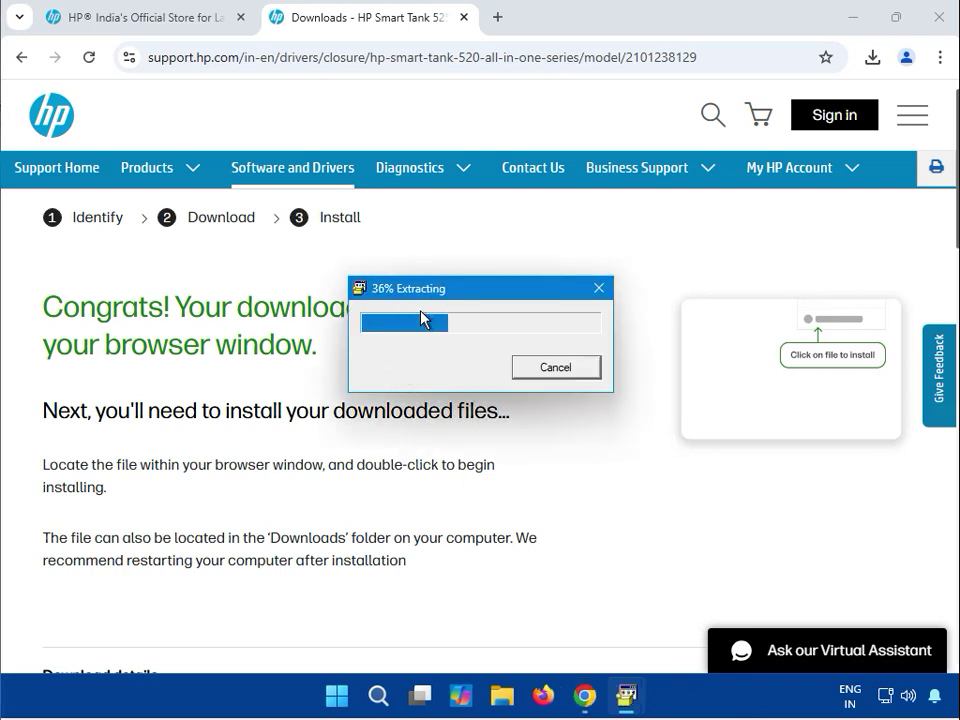
pyautogui.scroll(-3, 332, 467)
pyautogui.scroll(-2, 332, 463)
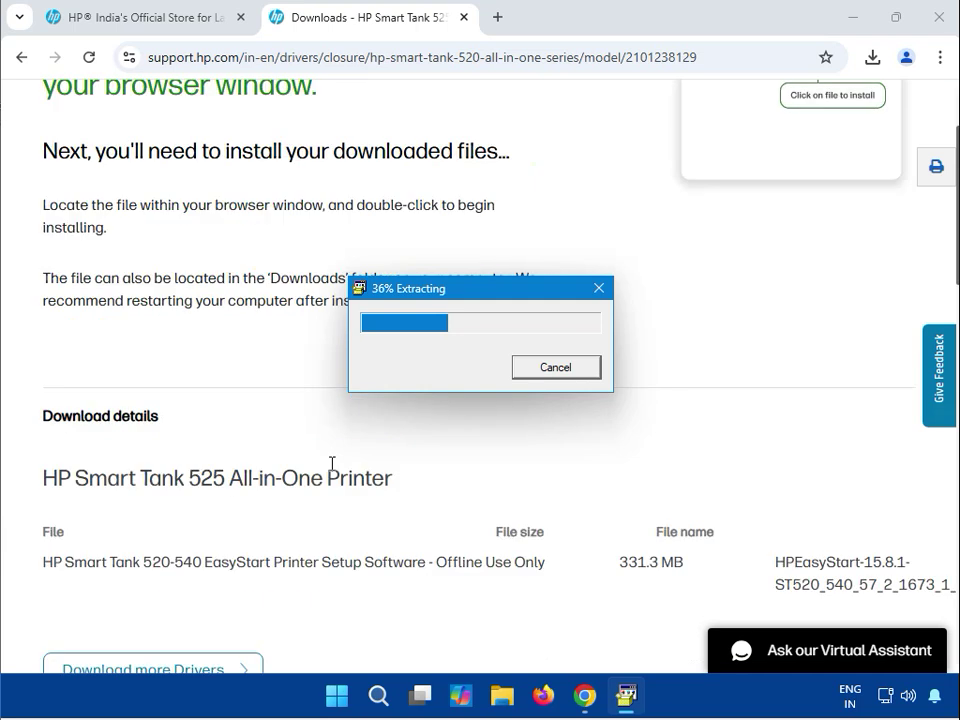
pyautogui.scroll(-2, 332, 463)
pyautogui.scroll(-1, 236, 553)
pyautogui.scroll(-1, 163, 521)
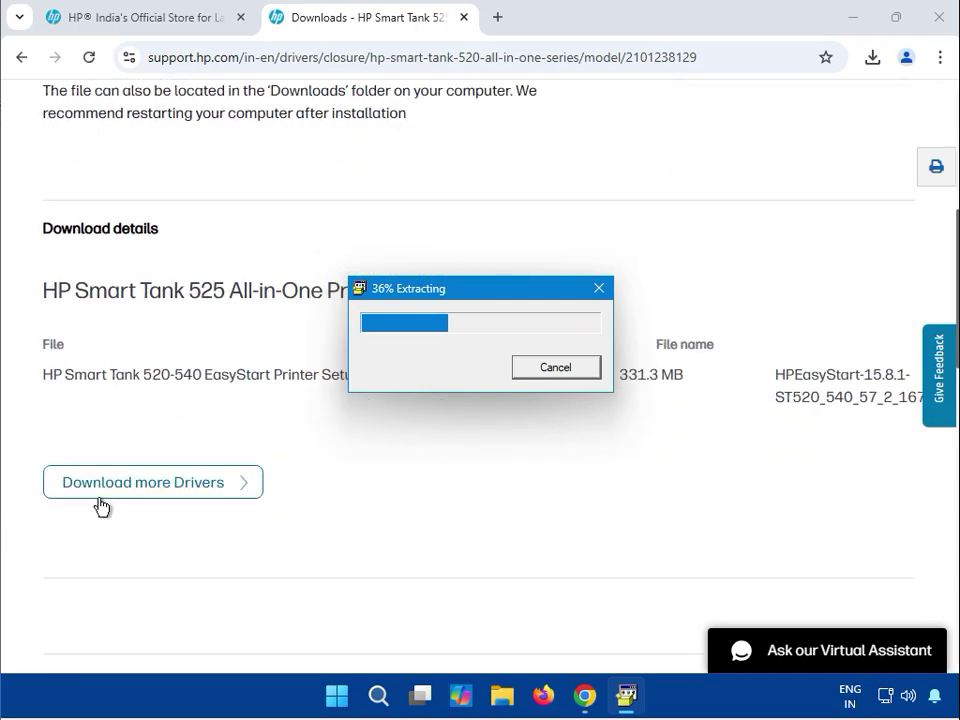
# - Return to the Smart Tank 525 drivers list and expand Printer Firmware, showing the 9.8 MB update
pyautogui.click(152, 492)
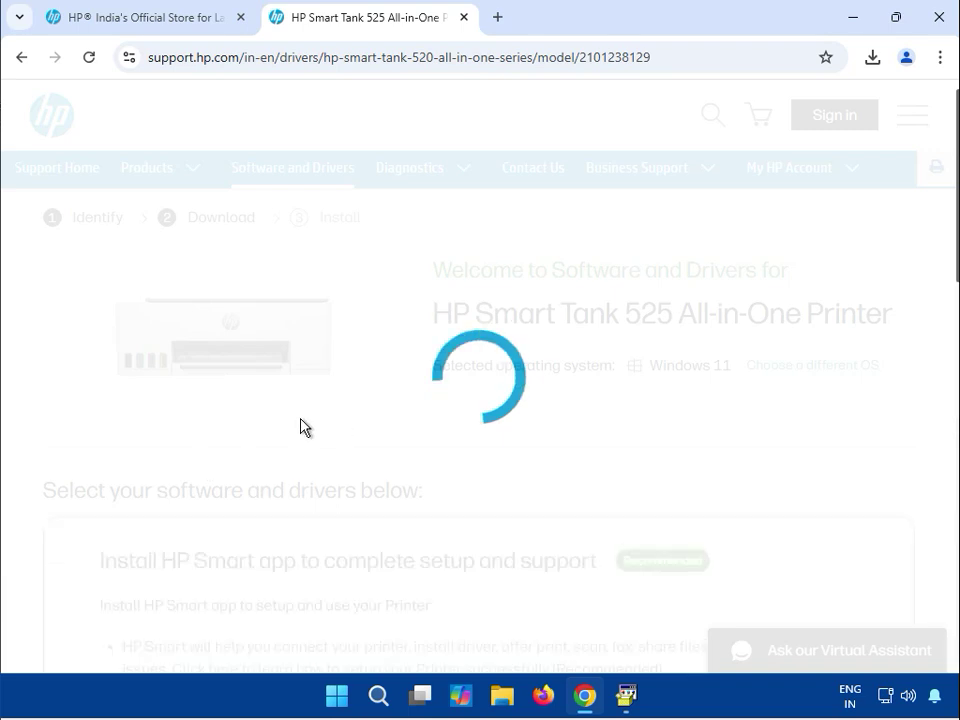
pyautogui.scroll(-3, 300, 427)
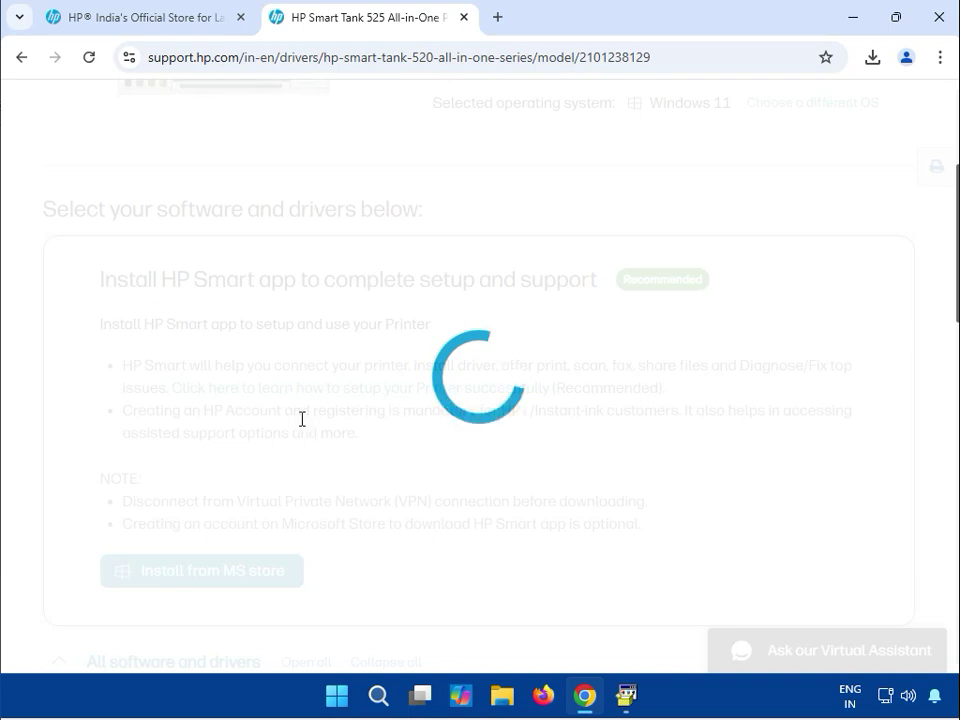
pyautogui.scroll(-2, 301, 418)
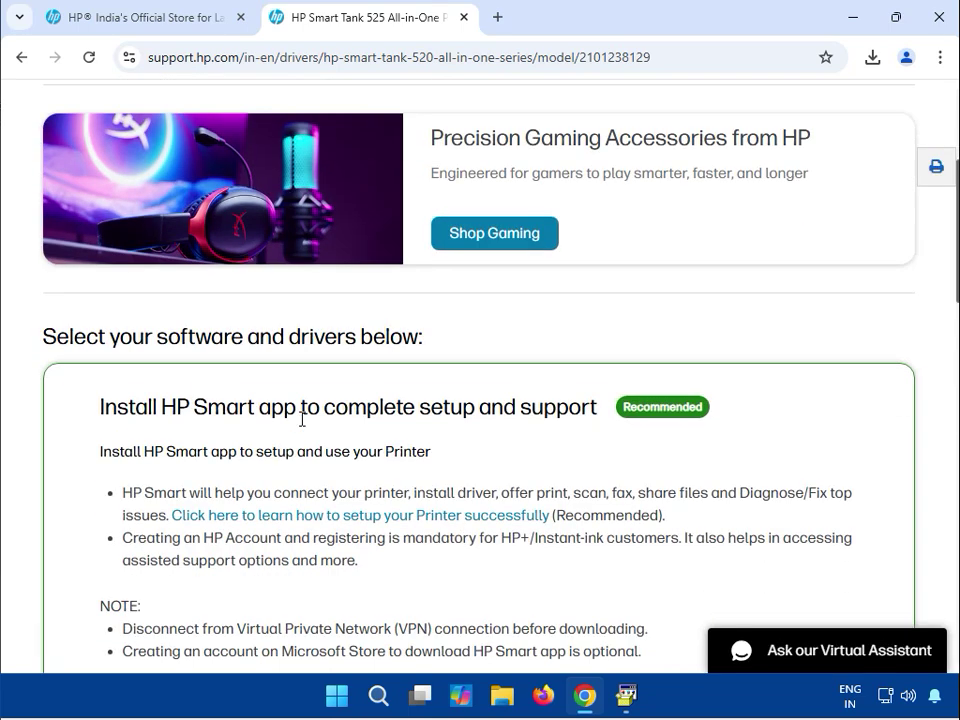
pyautogui.scroll(-2, 301, 418)
pyautogui.scroll(-3, 301, 426)
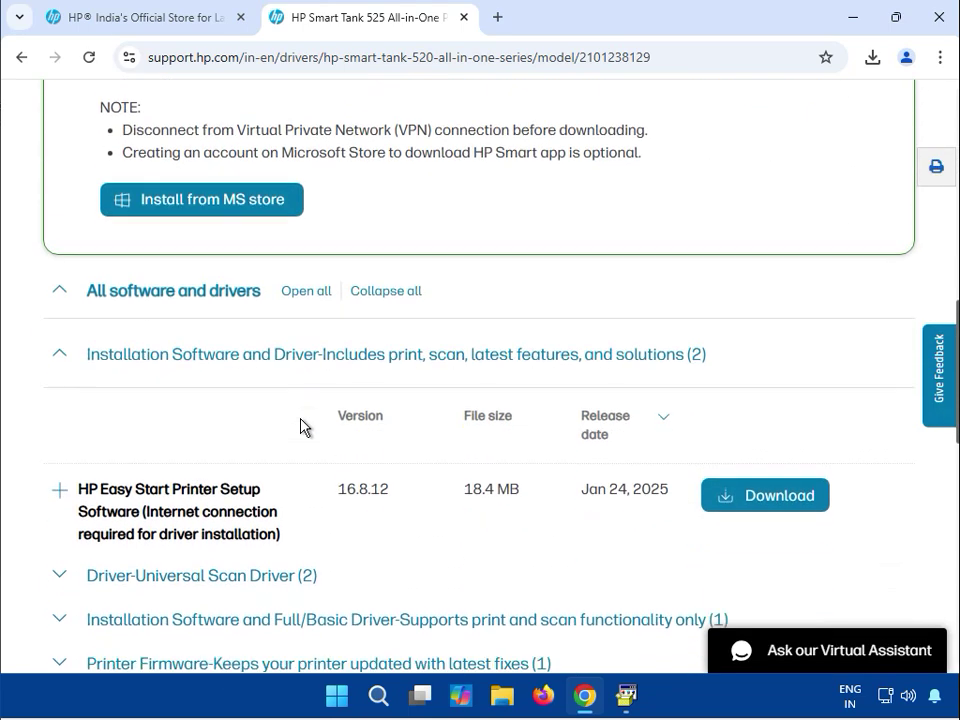
pyautogui.scroll(-2, 301, 426)
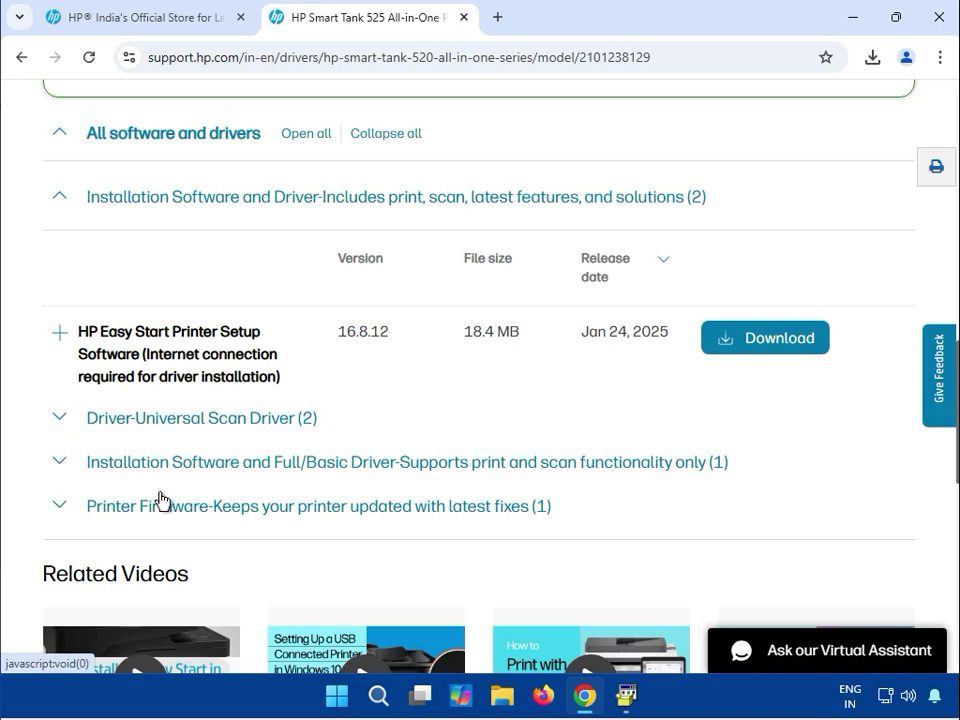
pyautogui.click(220, 505)
pyautogui.scroll(-1, 291, 500)
pyautogui.scroll(-2, 291, 500)
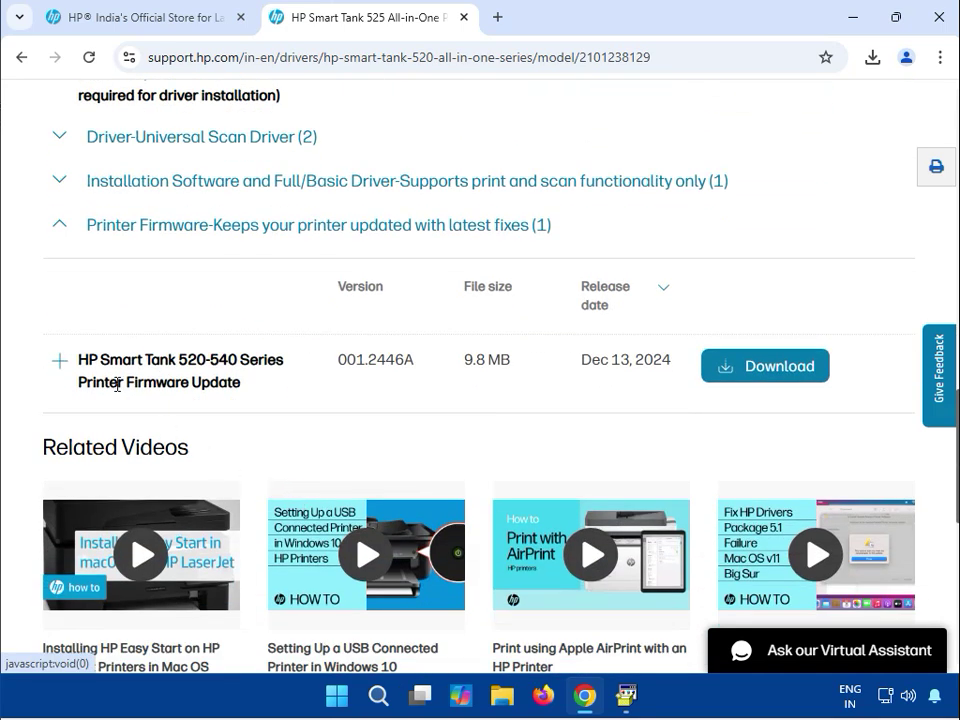
pyautogui.moveTo(110, 382)
pyautogui.mouseDown()
pyautogui.moveTo(214, 389)
pyautogui.moveTo(79, 359)
pyautogui.mouseUp()
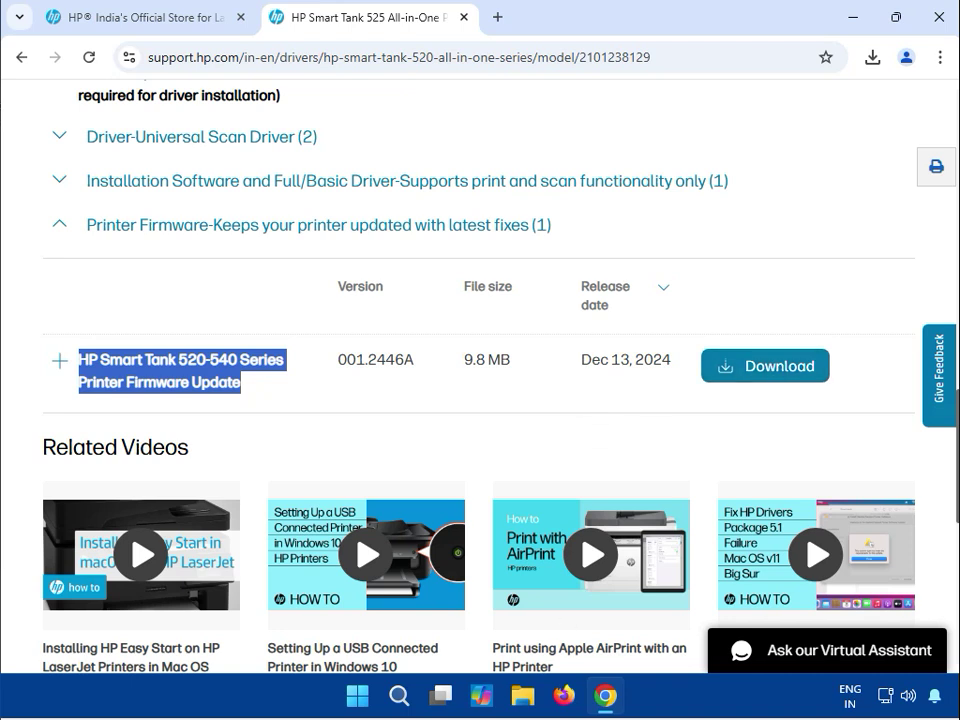
# - Approve the HP installer's User Account Control prompt and minimize Chrome to reveal the installer
pyautogui.click(851, 17)
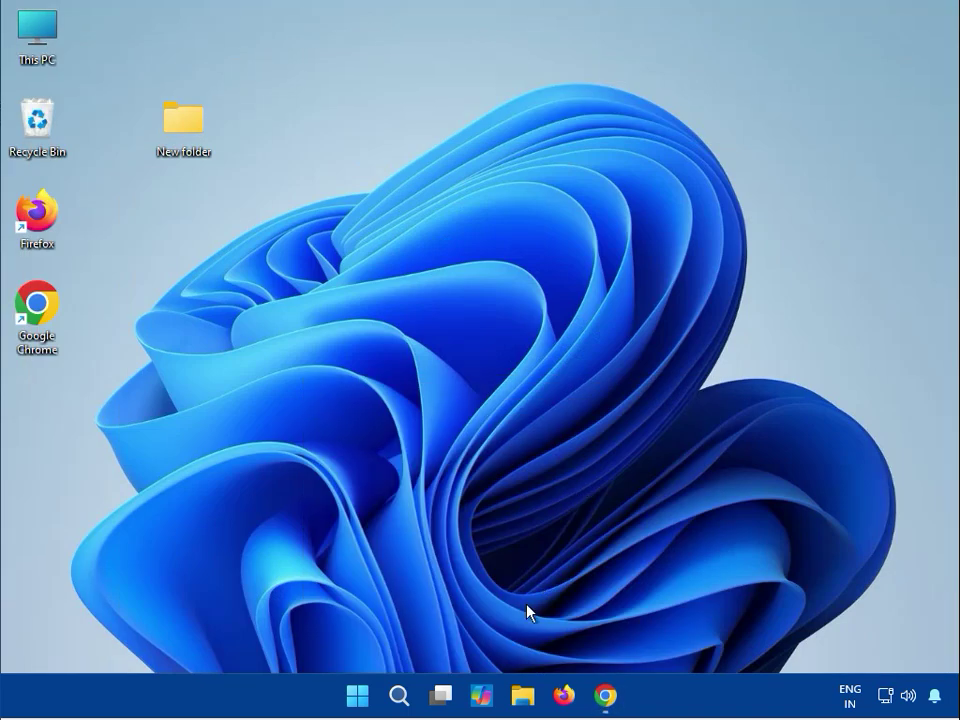
pyautogui.click(605, 695)
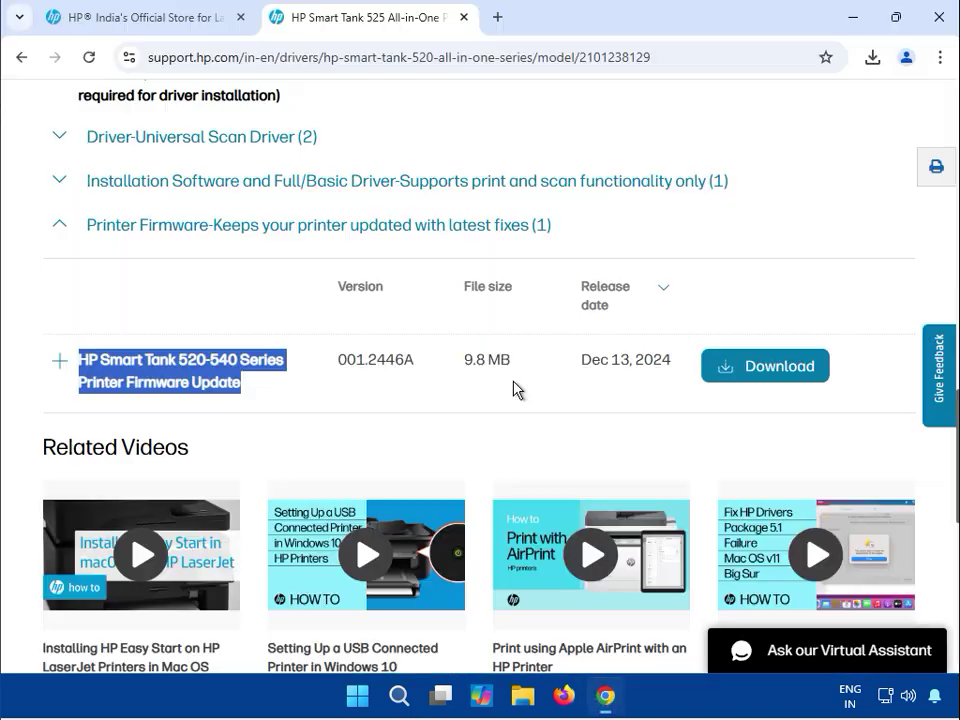
pyautogui.click(290, 404)
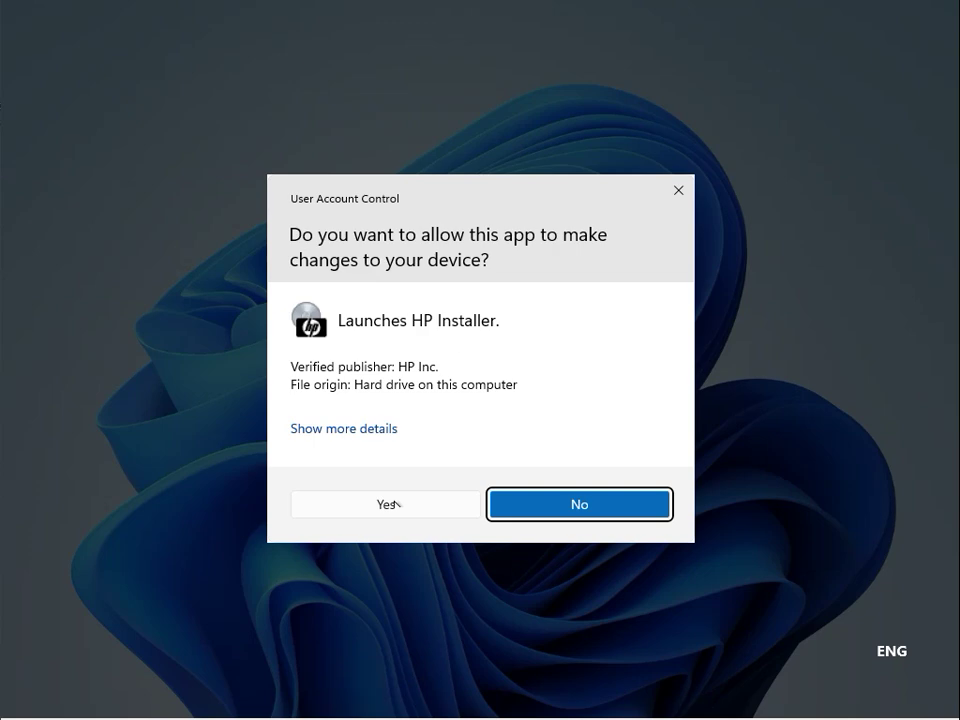
pyautogui.click(385, 505)
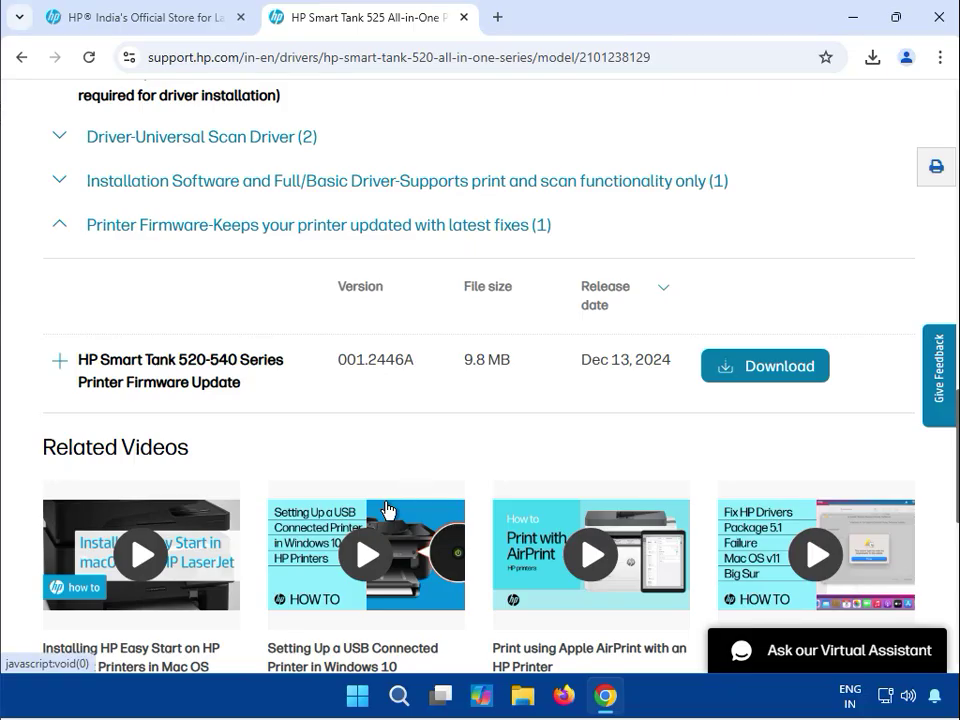
pyautogui.click(853, 17)
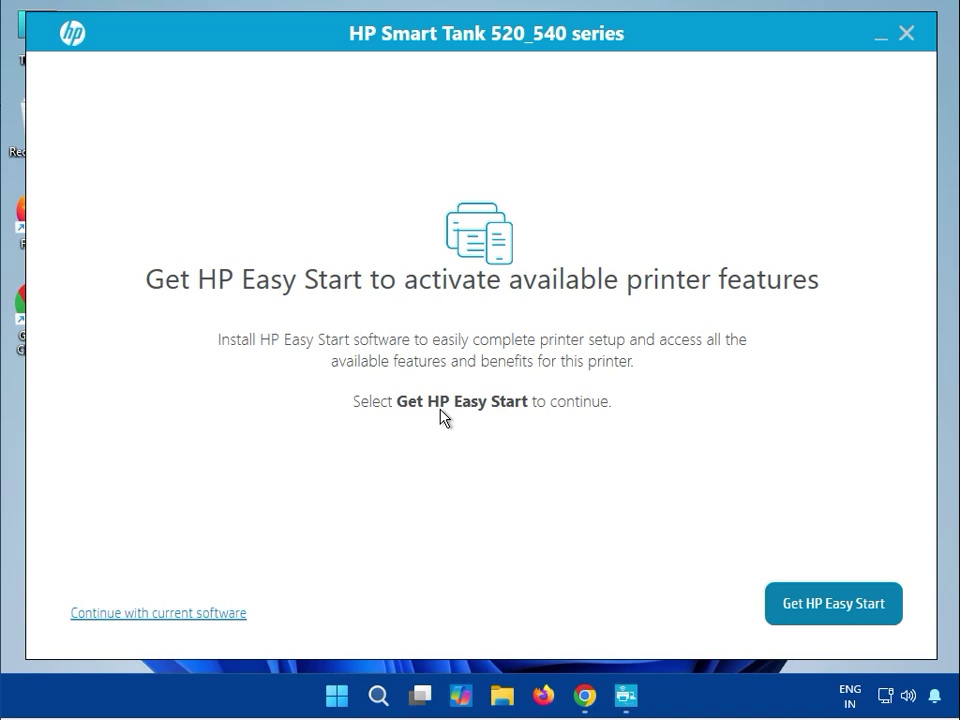
# - Keep the current software, accept the terms, and answer the usage-data prompt to start the printer search
pyautogui.click(208, 614)
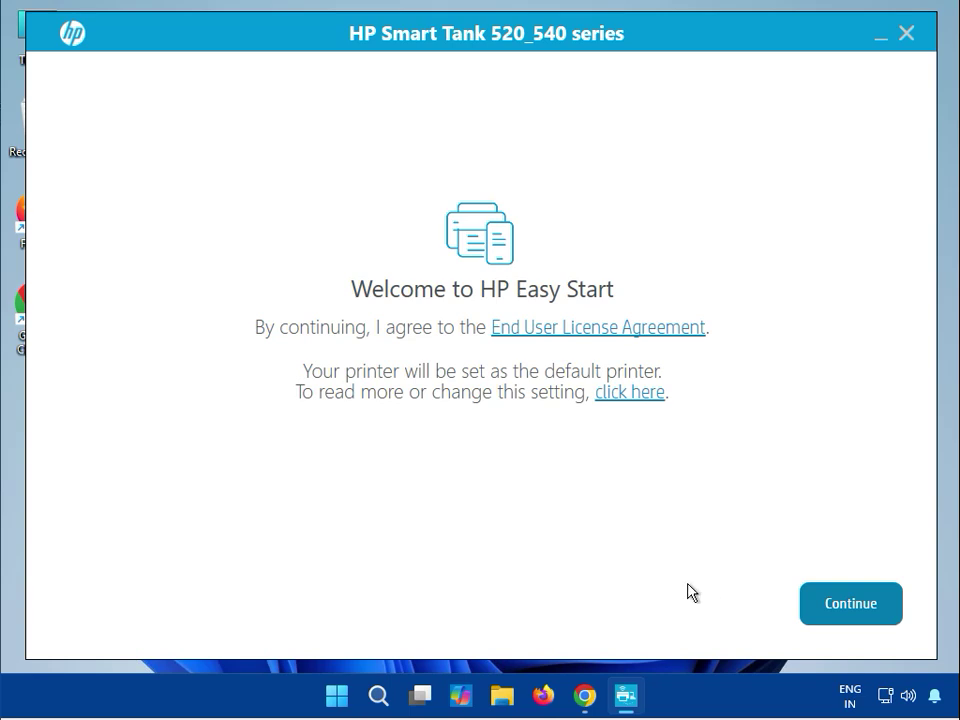
pyautogui.click(826, 602)
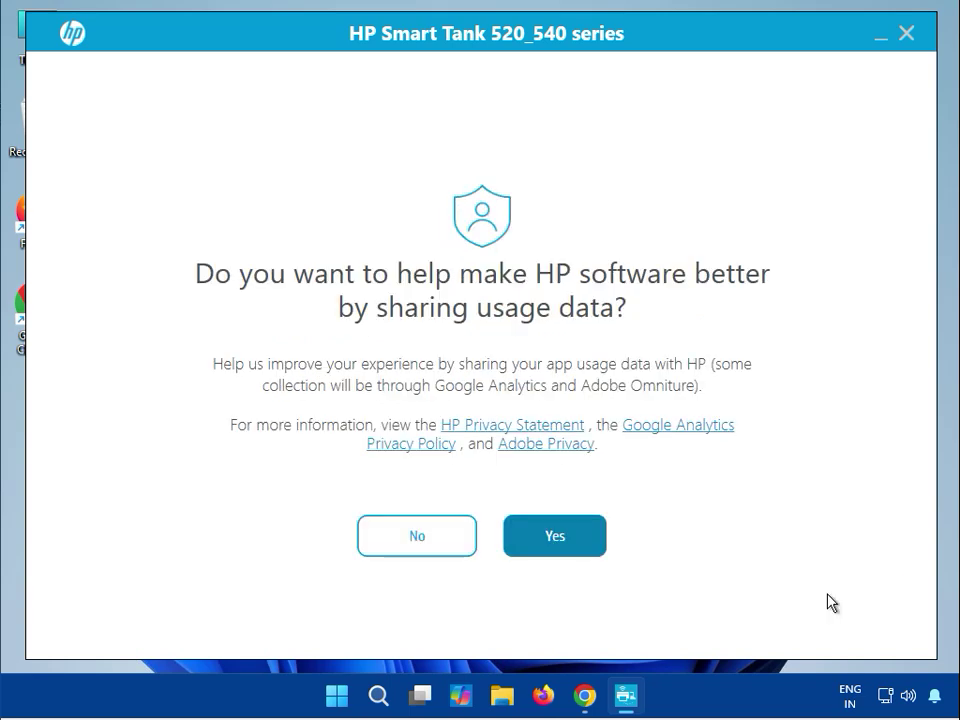
pyautogui.click(397, 543)
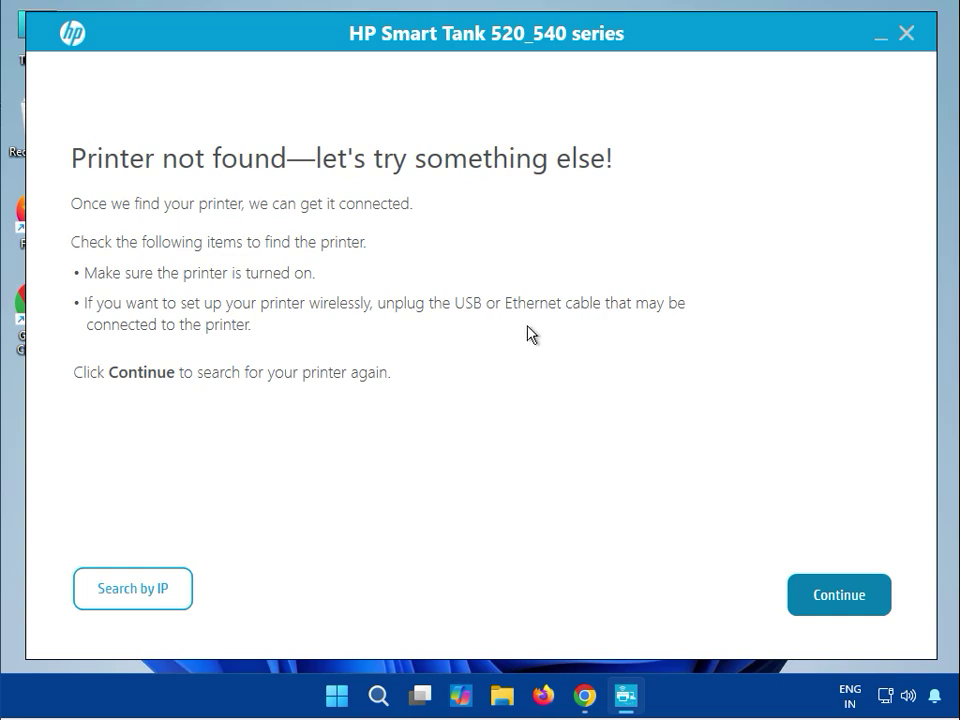
# - Choose USB cable as the connection, view its instructions, then return to the connection choice
pyautogui.click(831, 589)
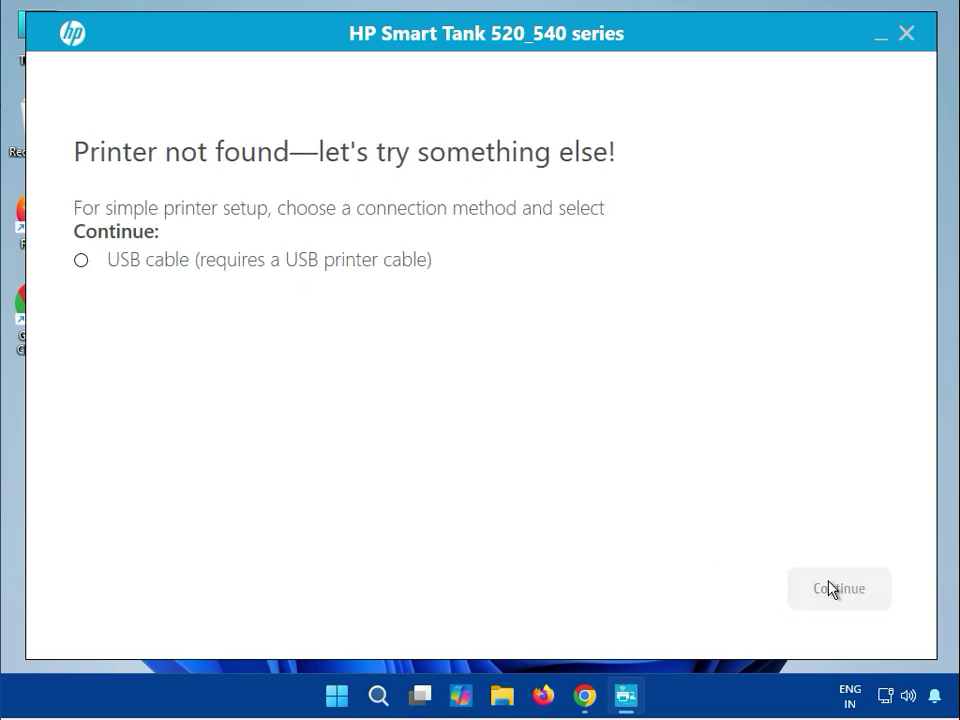
pyautogui.click(82, 261)
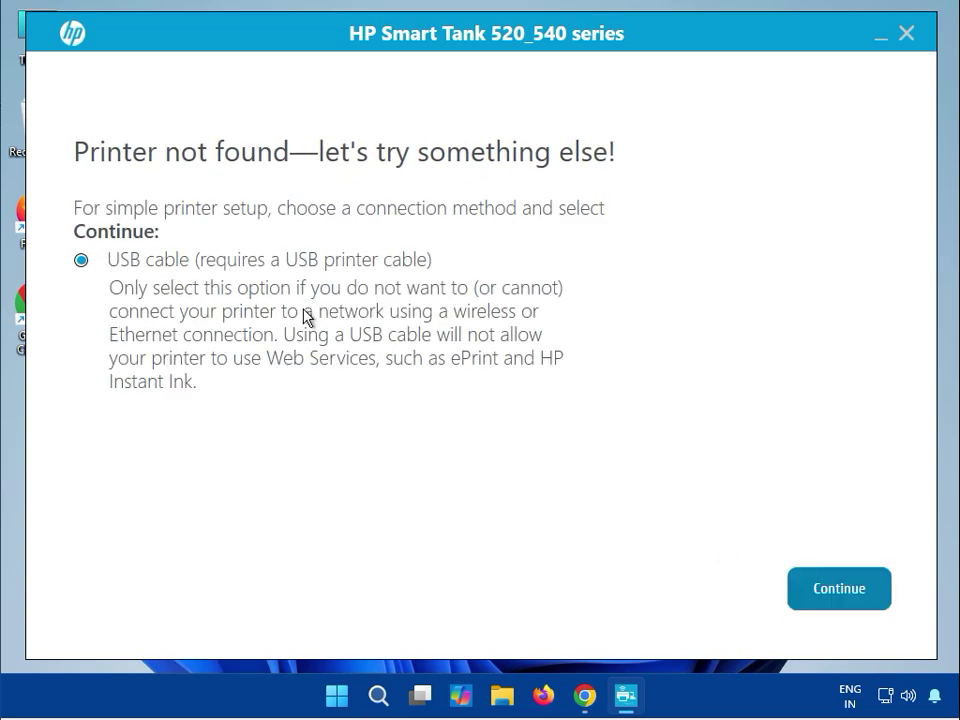
pyautogui.click(850, 595)
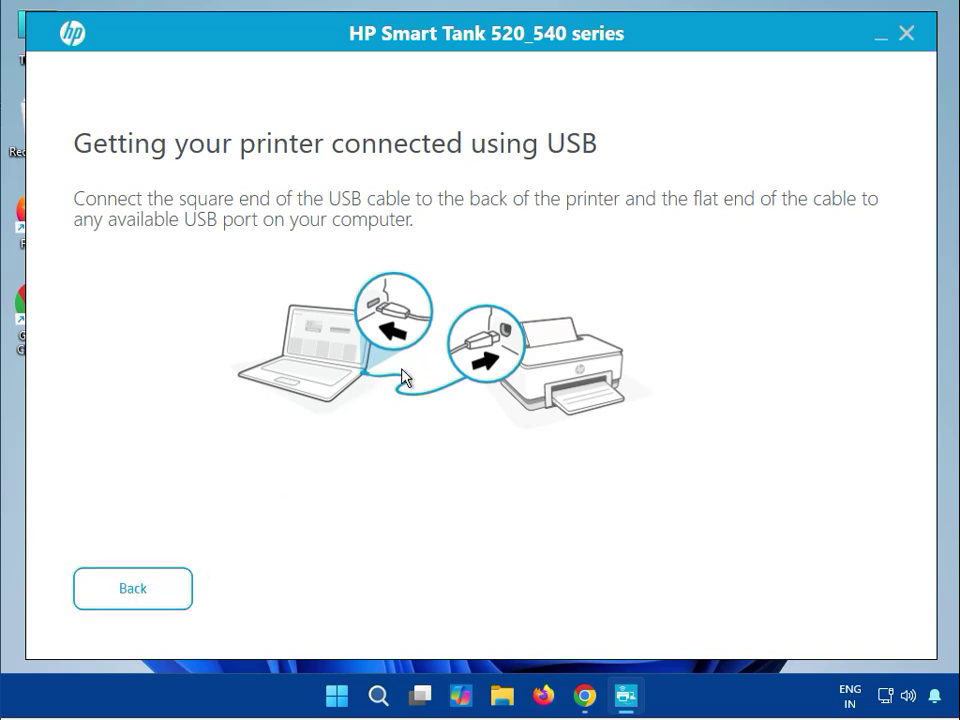
pyautogui.click(138, 605)
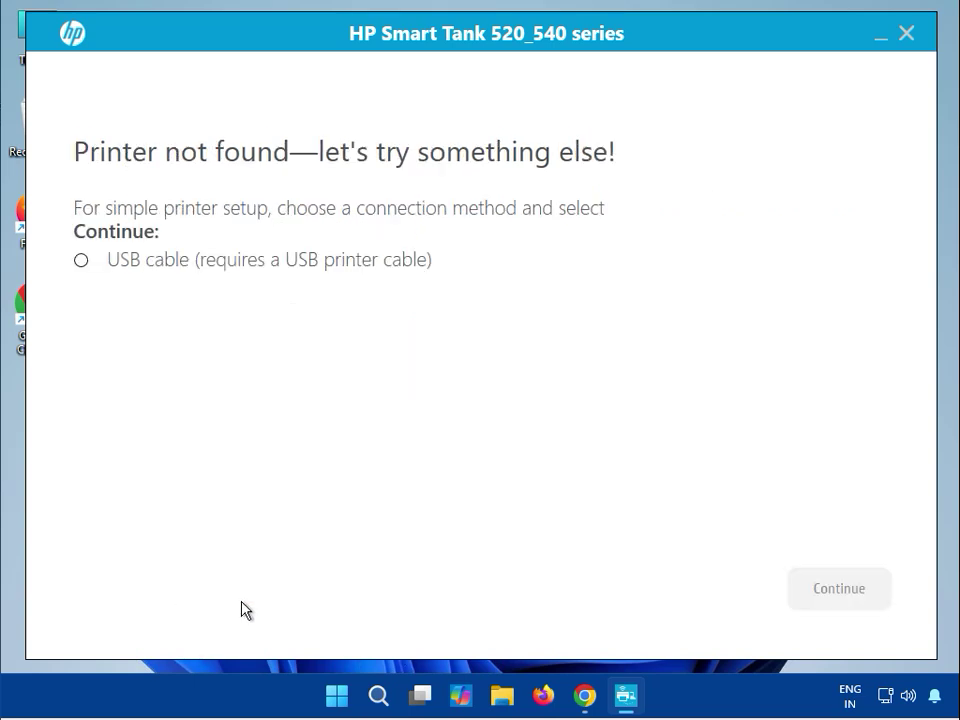